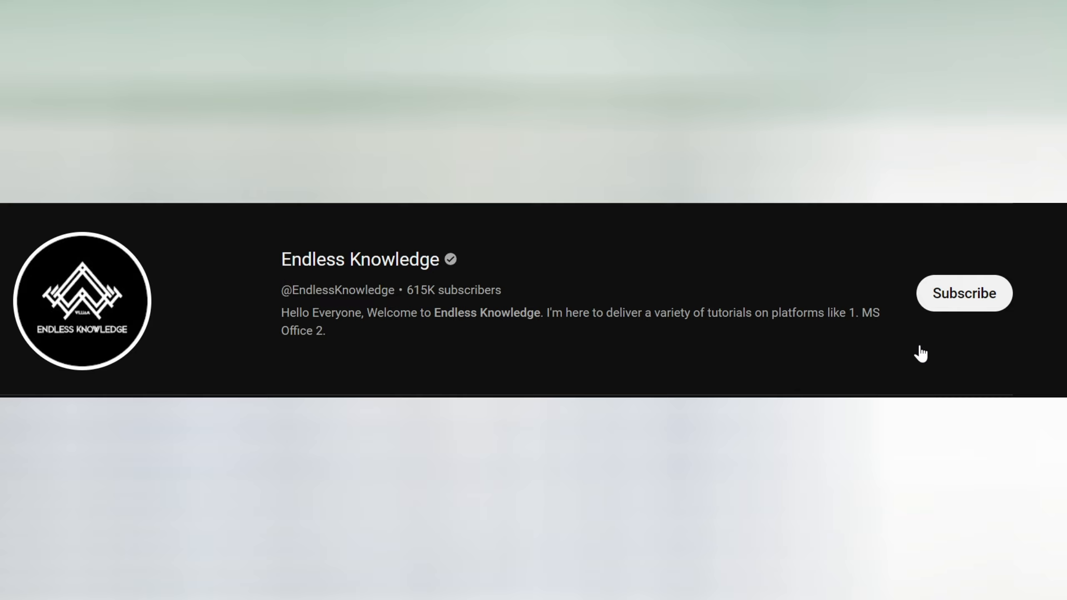
{"action": "left_click", "coordinate": [941, 304]}
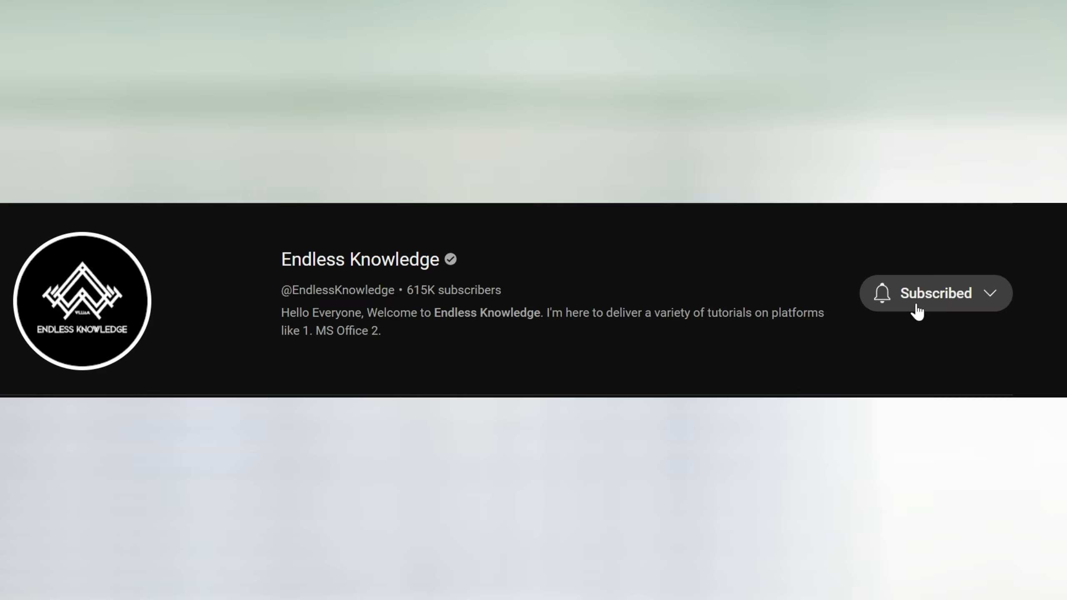
{"action": "left_click", "coordinate": [884, 300]}
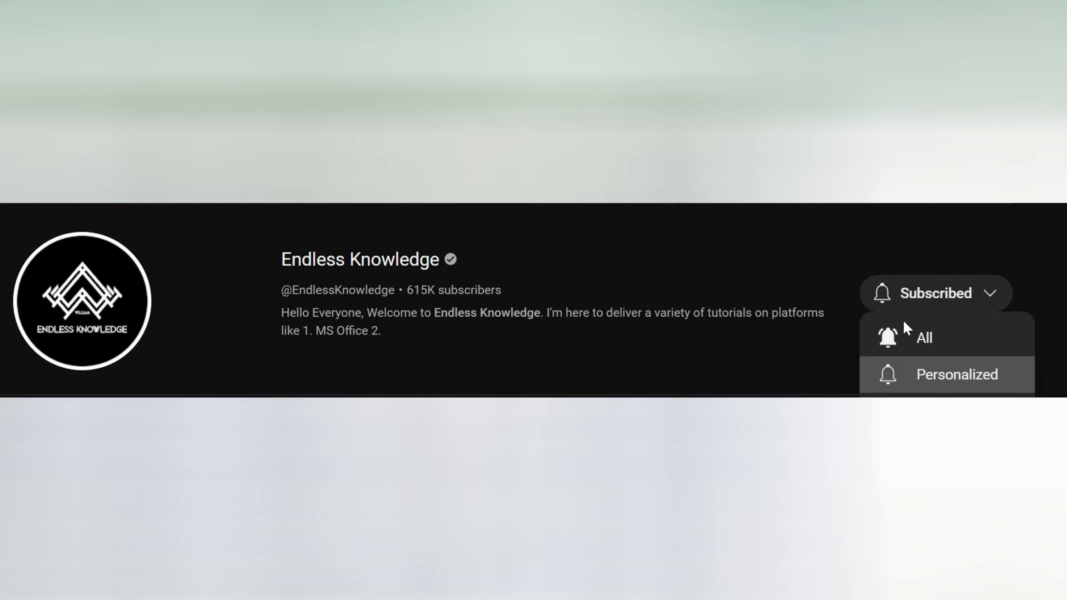
{"action": "left_click", "coordinate": [946, 344]}
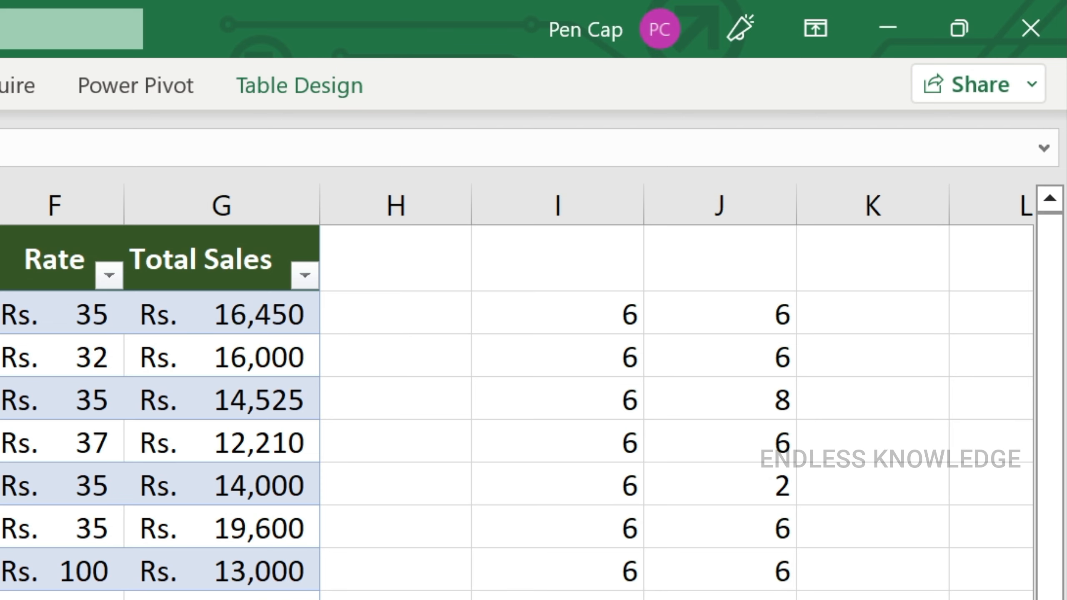
{"action": "left_click", "coordinate": [0, 86]}
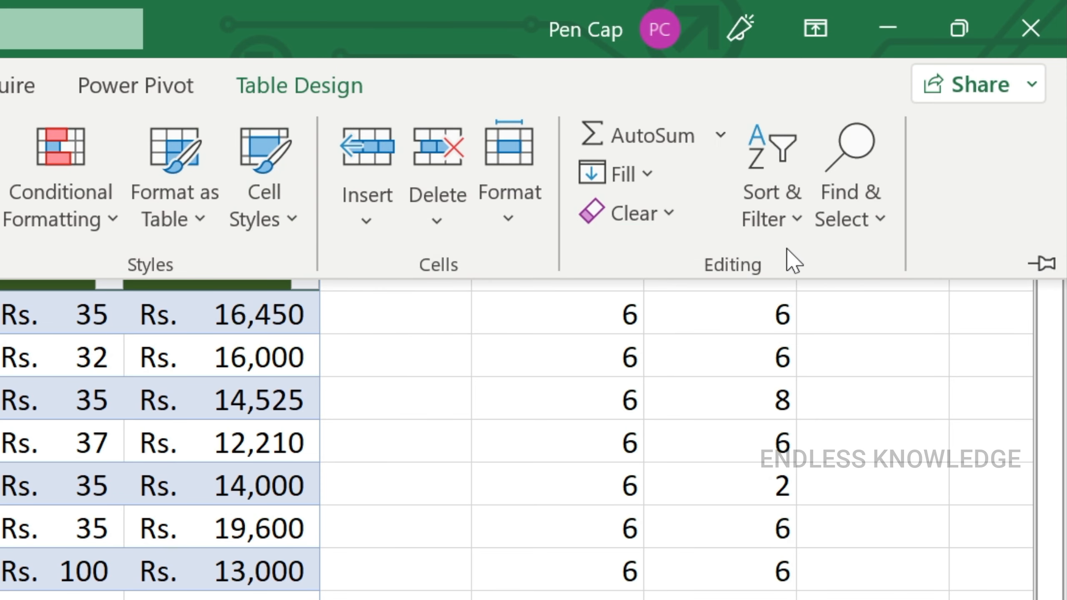
{"action": "left_click", "coordinate": [876, 225]}
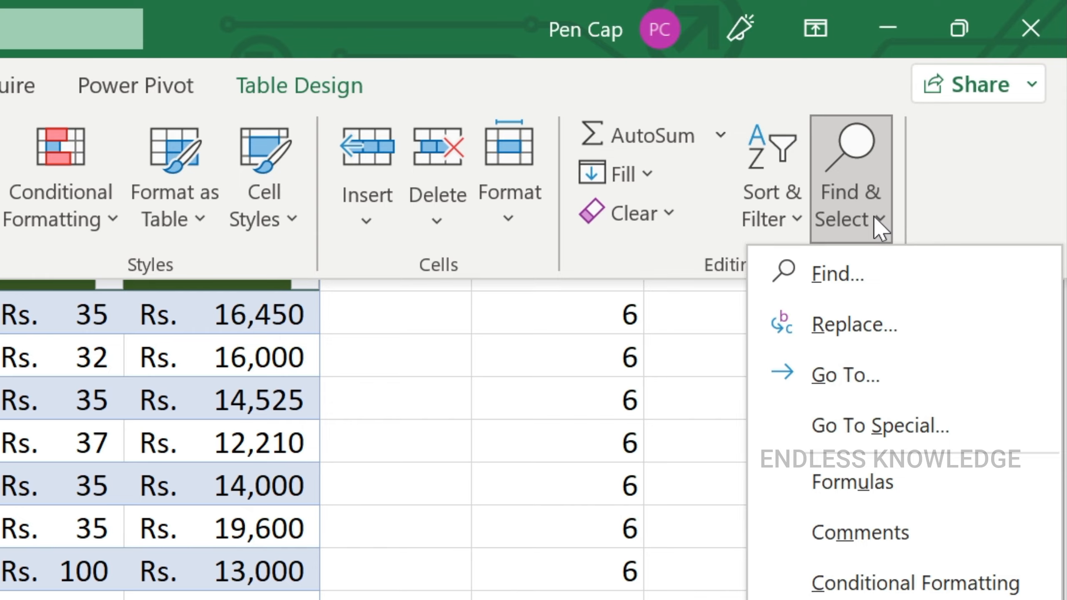
{"action": "left_click", "coordinate": [924, 426]}
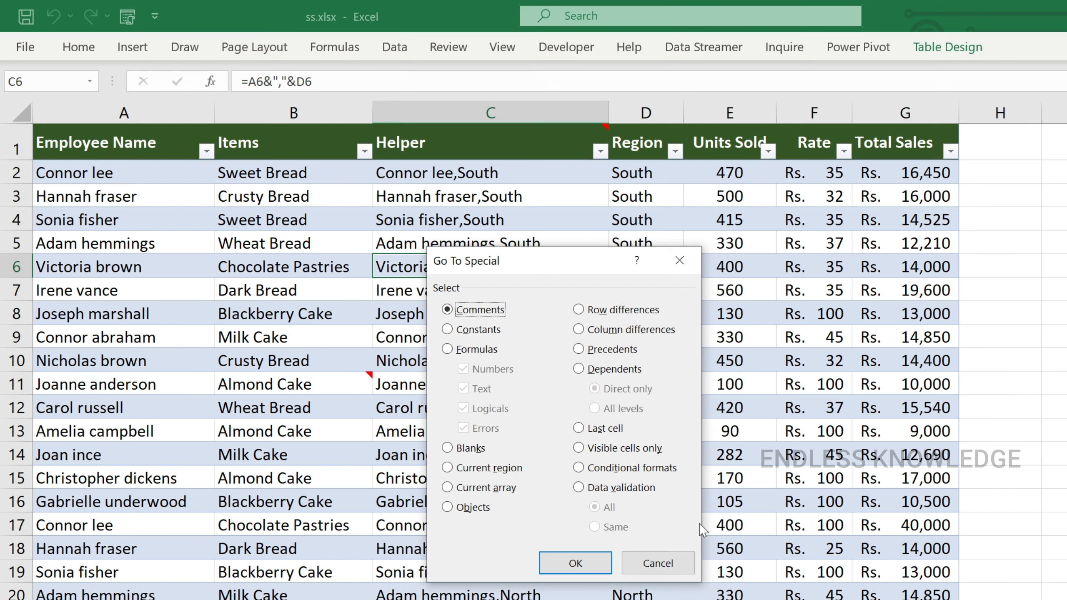
{"action": "left_click", "coordinate": [664, 564]}
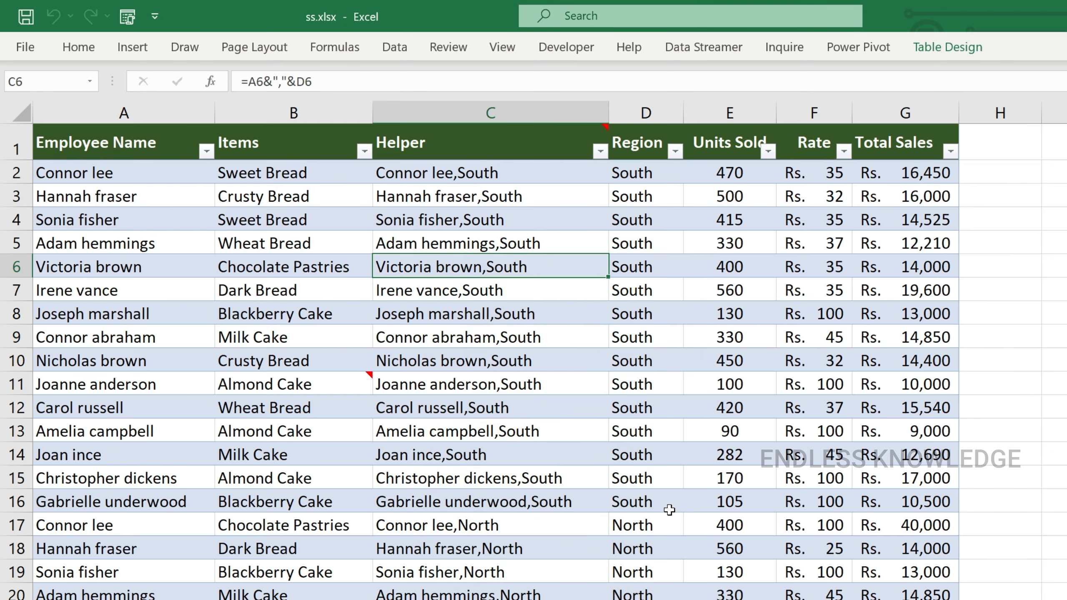
Select every cell in the sheet that contains a comment using Go To Special, and check the highlighted cells.
{"action": "key", "text": "ctrl+g"}
{"action": "key", "text": "alt+s"}
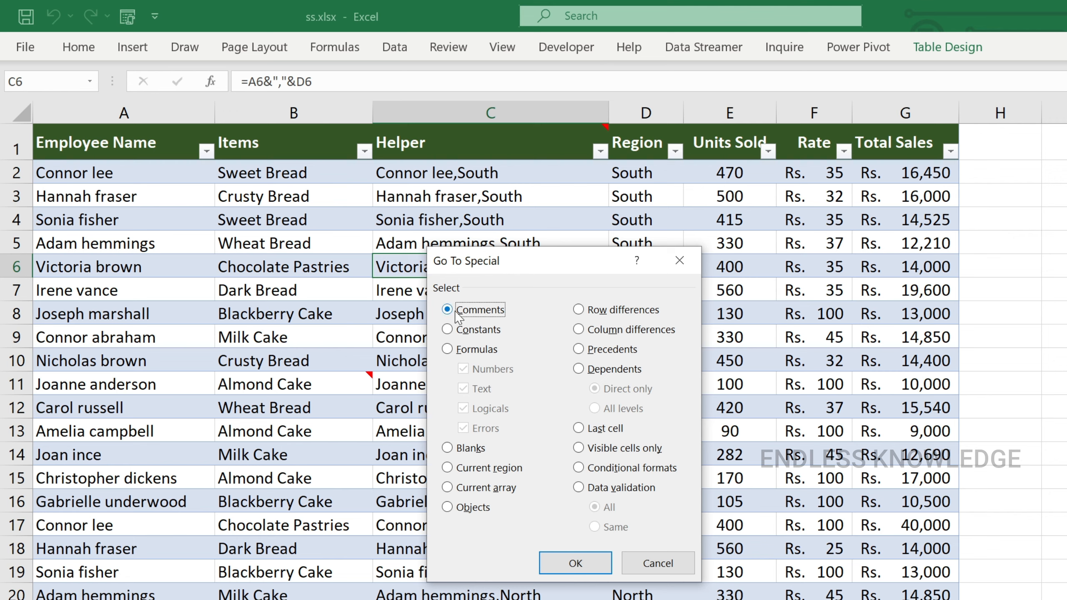
{"action": "left_click", "coordinate": [562, 557]}
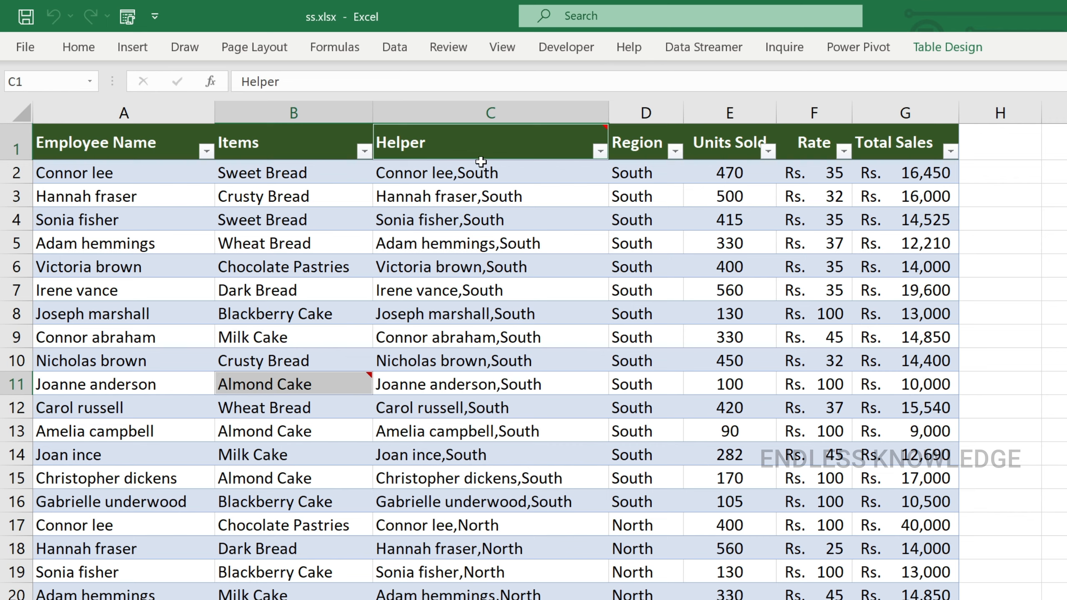
{"action": "mouse_move", "coordinate": [486, 146]}
{"action": "mouse_move", "coordinate": [302, 382]}
{"action": "scroll", "coordinate": [554, 347], "scroll_direction": "down", "scroll_amount": 7}
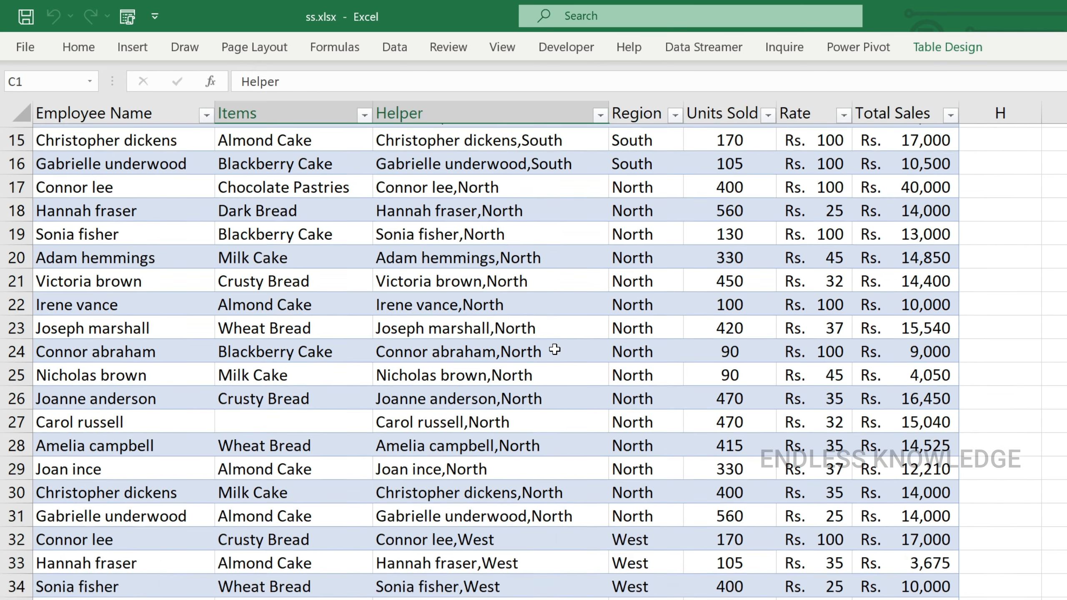
{"action": "scroll", "coordinate": [555, 349], "scroll_direction": "up", "scroll_amount": 4}
{"action": "scroll", "coordinate": [555, 348], "scroll_direction": "up", "scroll_amount": 3}
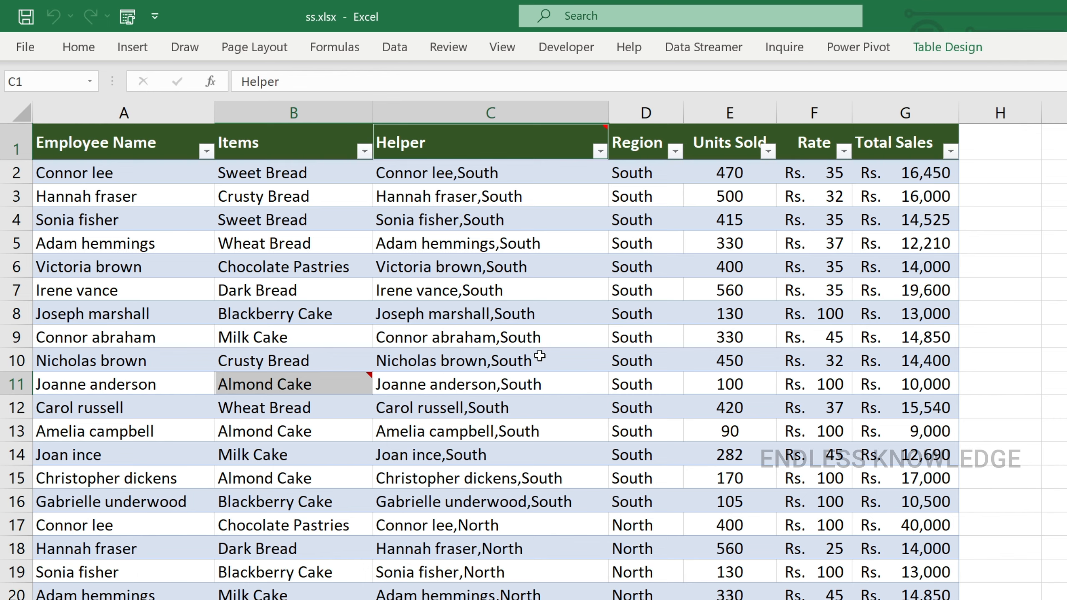
{"action": "left_click", "coordinate": [448, 47]}
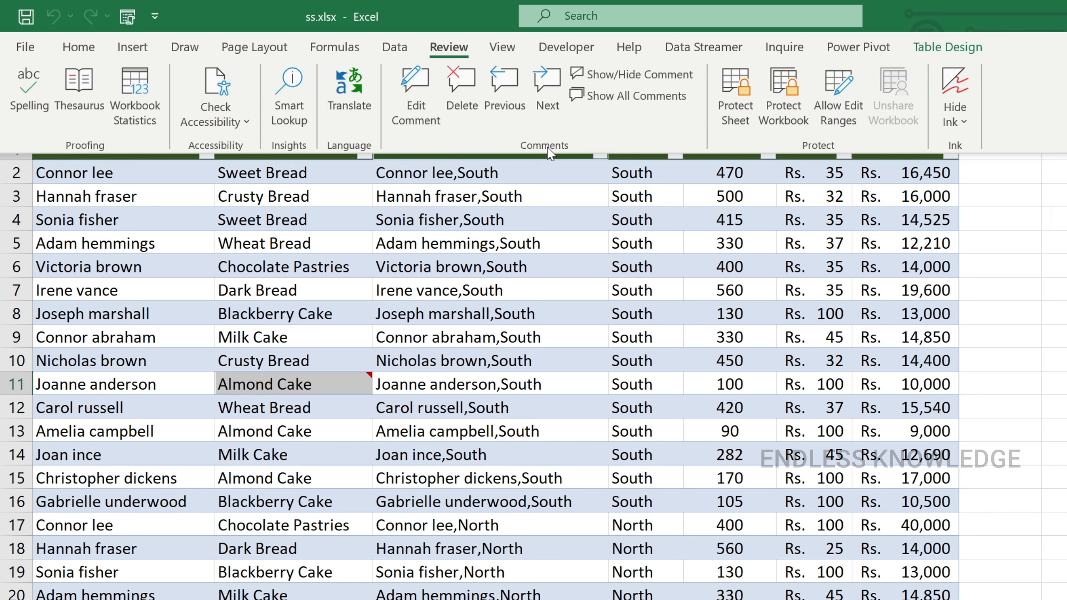
{"action": "left_click", "coordinate": [450, 311]}
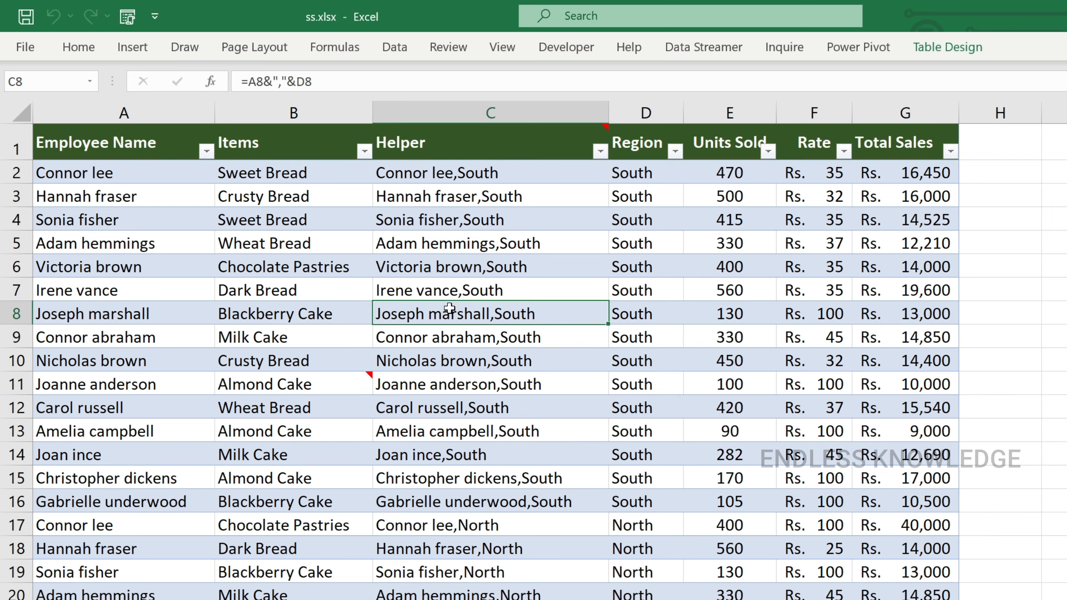
Select only numeric constants with Go To Special, excluding text, logicals and errors, and check cells in Units Sold and Total Sales.
{"action": "key", "text": "ctrl+g"}
{"action": "key", "text": "alt+s"}
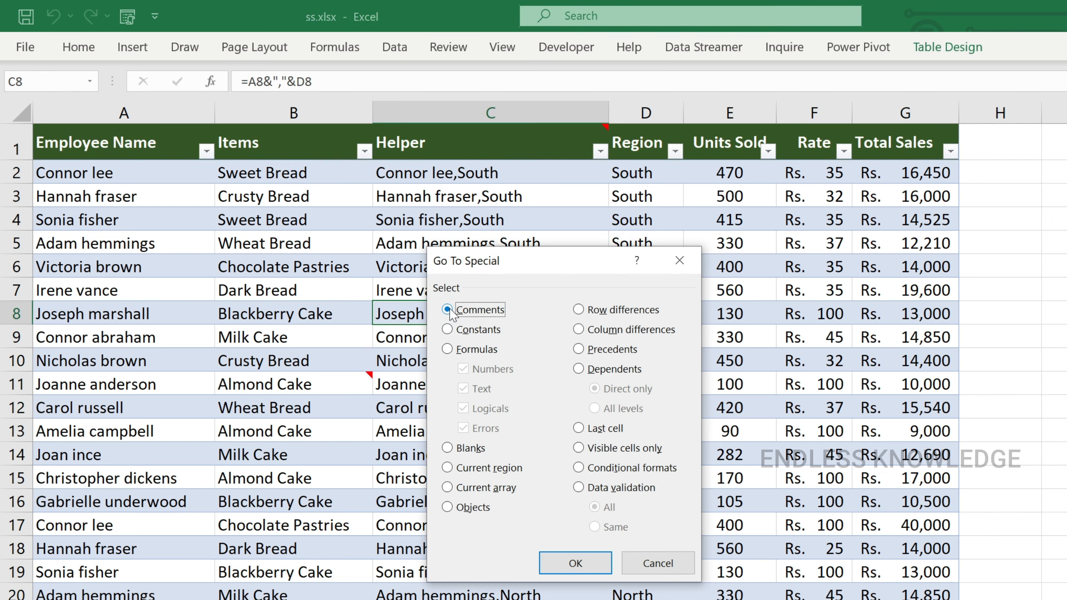
{"action": "left_click", "coordinate": [487, 335]}
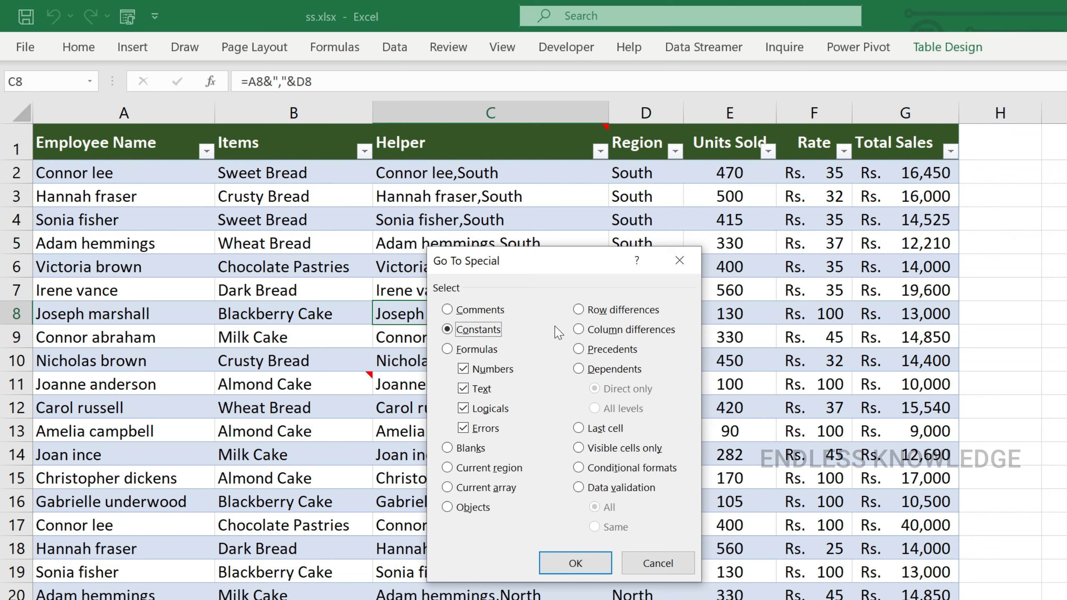
{"action": "left_click", "coordinate": [463, 390]}
{"action": "left_click", "coordinate": [464, 409]}
{"action": "left_click", "coordinate": [464, 430]}
{"action": "left_click", "coordinate": [568, 564]}
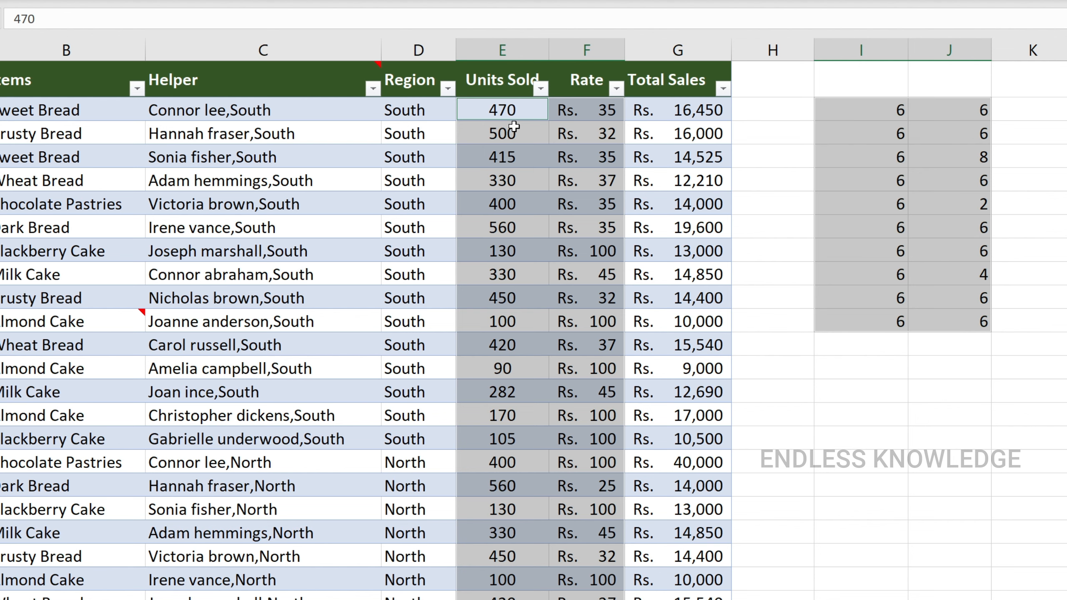
{"action": "left_click", "coordinate": [509, 111]}
{"action": "left_click", "coordinate": [670, 113]}
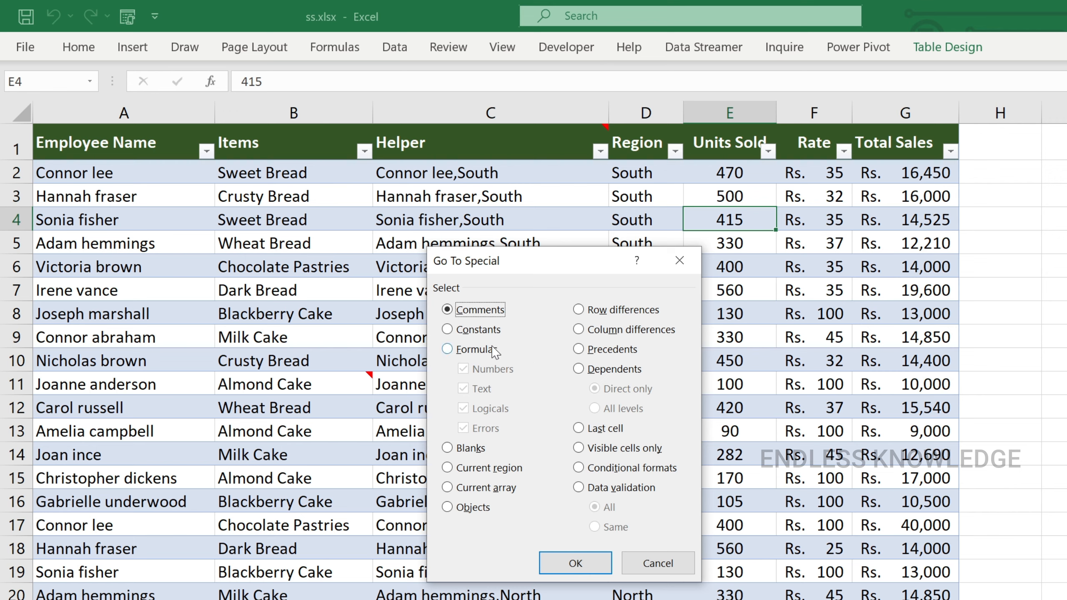
Select only the cells whose formulas return numbers with Go To Special, excluding text, logicals and errors.
{"action": "left_click", "coordinate": [477, 351]}
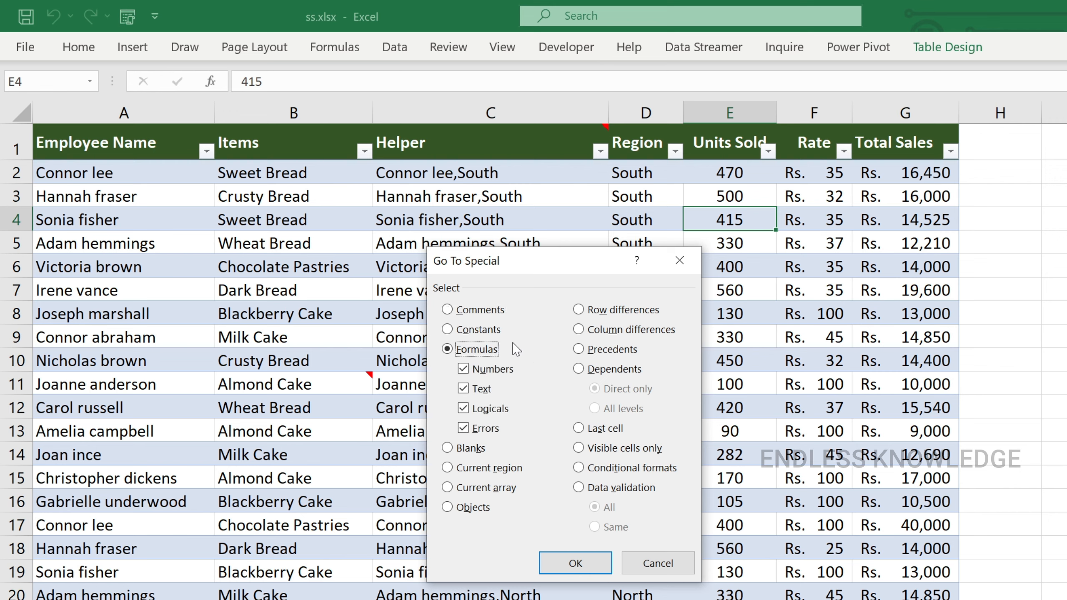
{"action": "left_click", "coordinate": [463, 388]}
{"action": "left_click", "coordinate": [463, 409]}
{"action": "left_click", "coordinate": [465, 428]}
{"action": "left_click", "coordinate": [579, 554]}
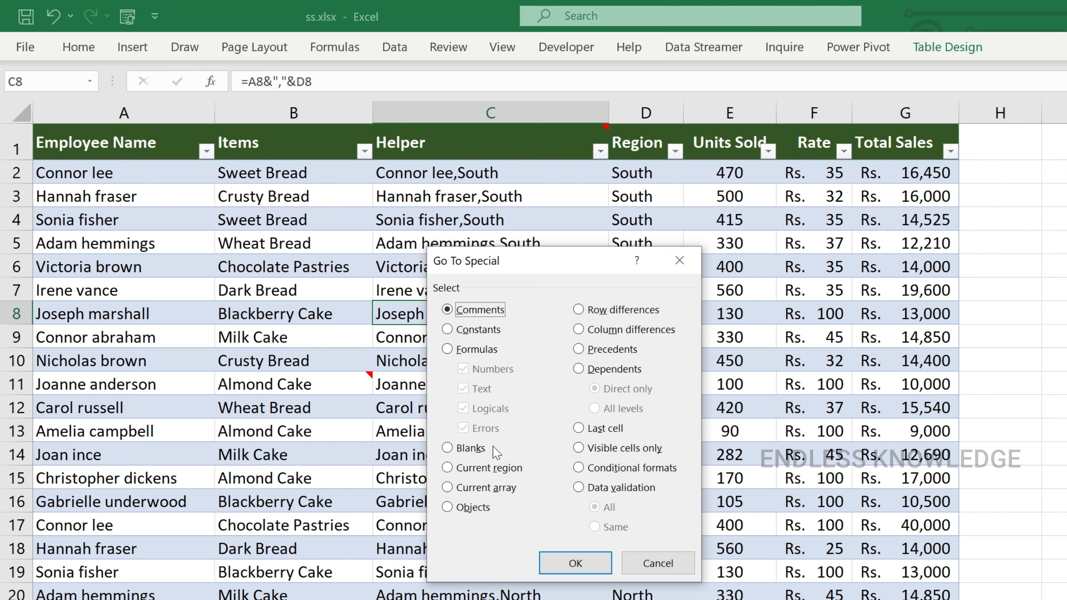
Select all blank cells in the sheet with Go To Special and review the highlighted gaps in the table.
{"action": "left_click", "coordinate": [476, 449]}
{"action": "left_click", "coordinate": [553, 549]}
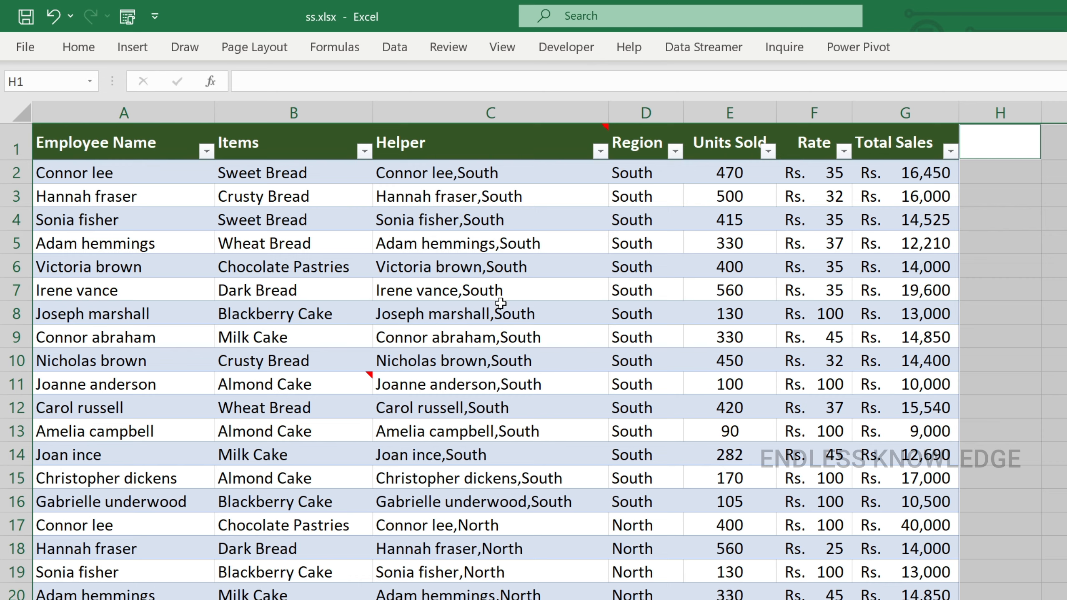
{"action": "scroll", "coordinate": [500, 302], "scroll_direction": "down", "scroll_amount": 10}
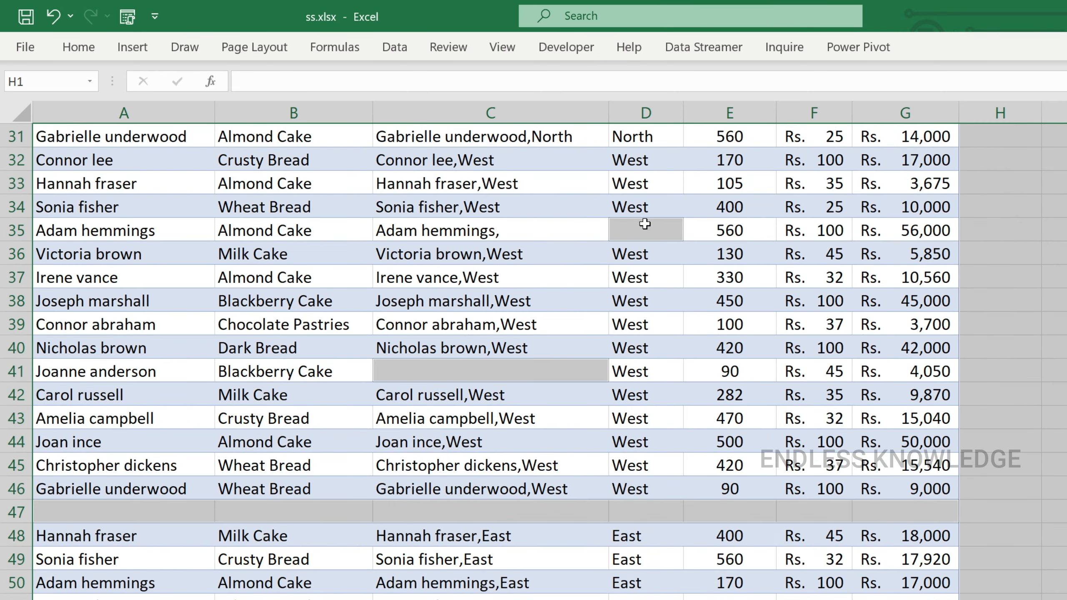
{"action": "scroll", "coordinate": [309, 454], "scroll_direction": "down", "scroll_amount": 2}
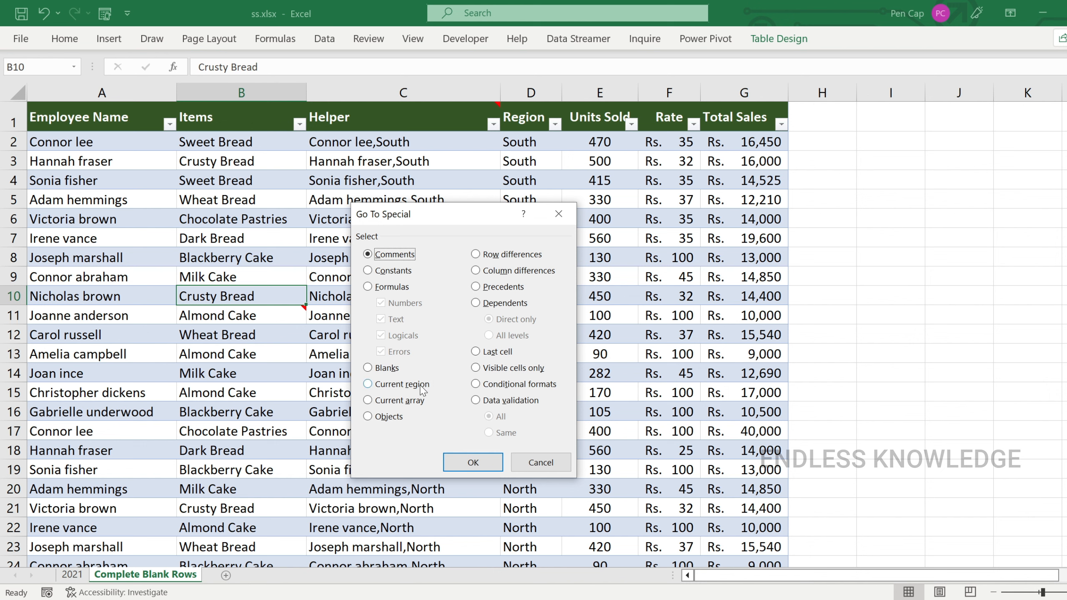
Select the current region around cell B10 with Go To Special and check how far down the selection extends.
{"action": "left_click", "coordinate": [421, 389]}
{"action": "left_click", "coordinate": [474, 462]}
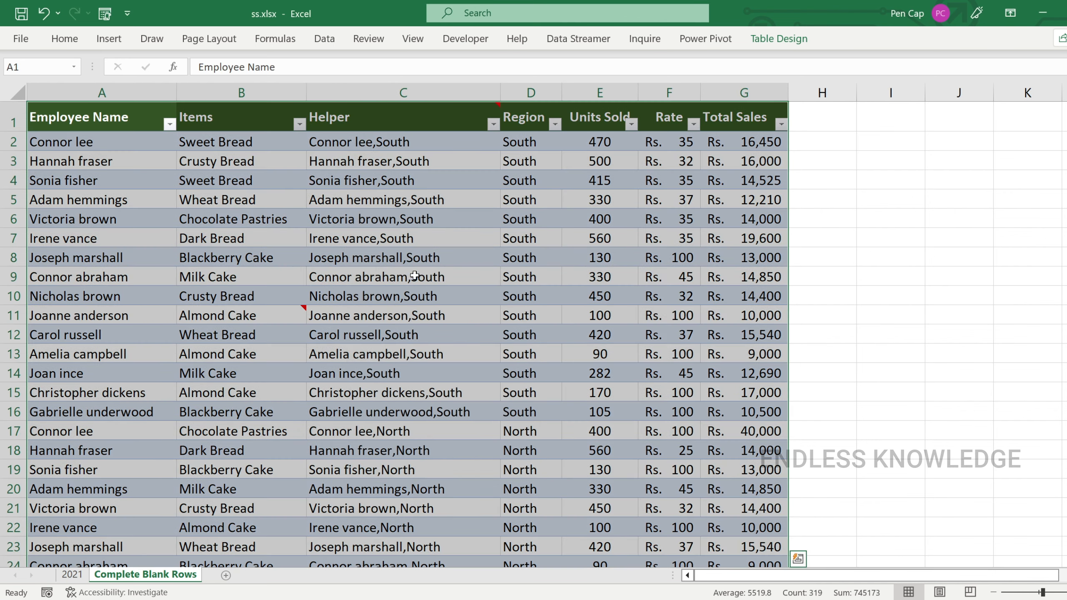
{"action": "scroll", "coordinate": [400, 240], "scroll_direction": "down", "scroll_amount": 13}
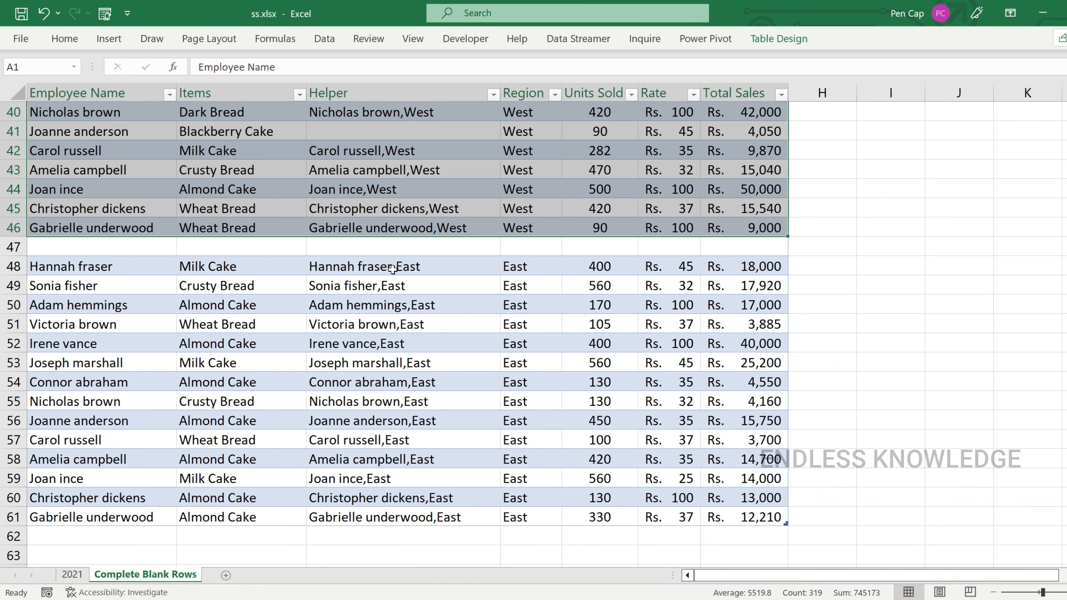
{"action": "scroll", "coordinate": [393, 270], "scroll_direction": "up", "scroll_amount": 1}
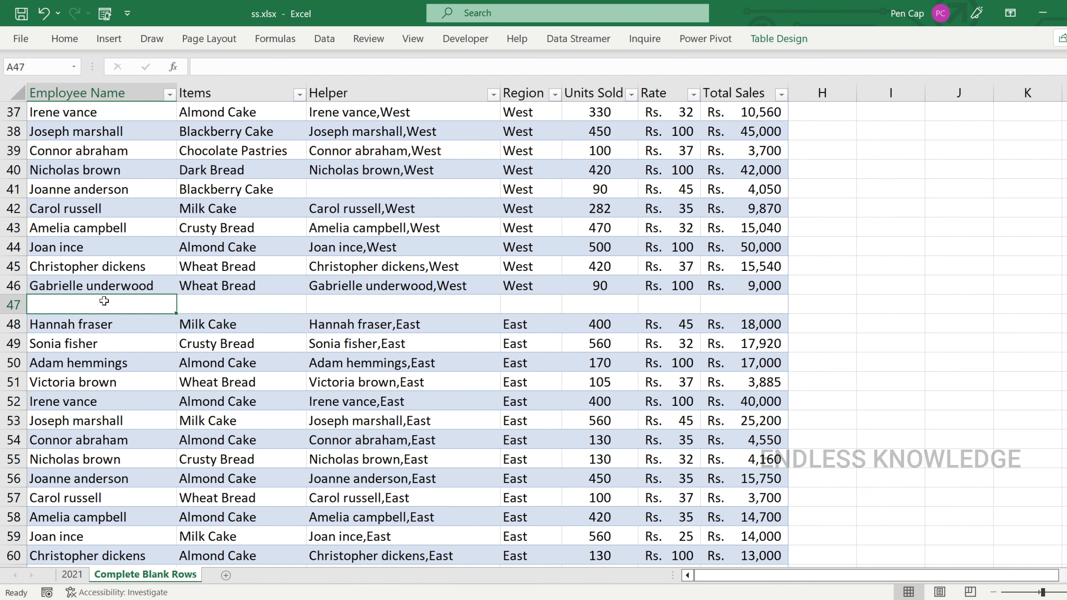
Highlight the region's blank borders by selecting table row 47 together with the empty column H cells from row 40 down.
{"action": "left_click_drag", "start_coordinate": [105, 301], "coordinate": [760, 305]}
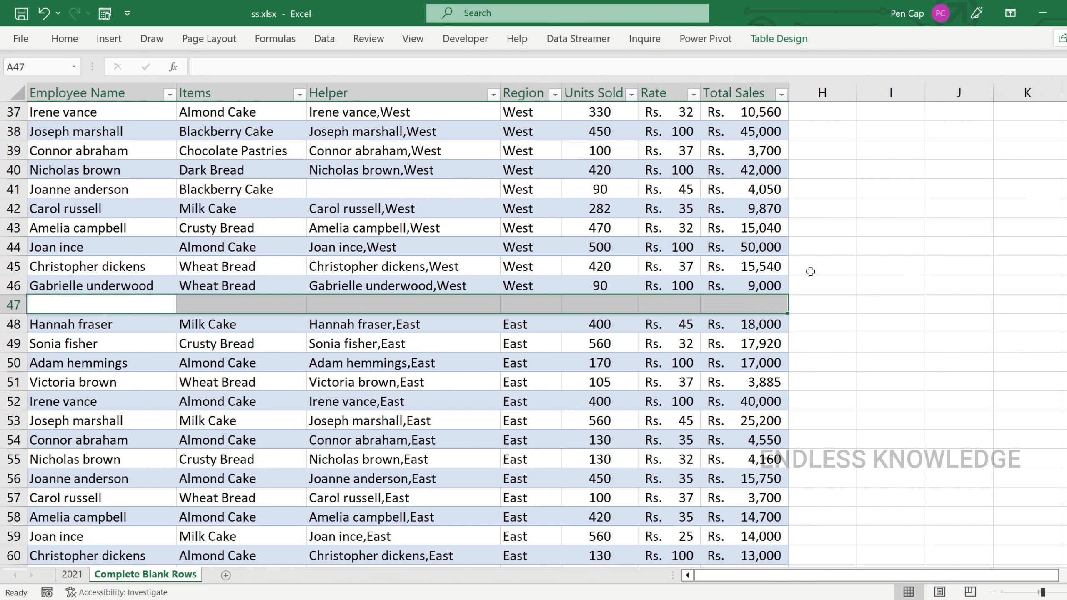
{"action": "left_click_drag", "start_coordinate": [838, 170], "coordinate": [825, 288]}
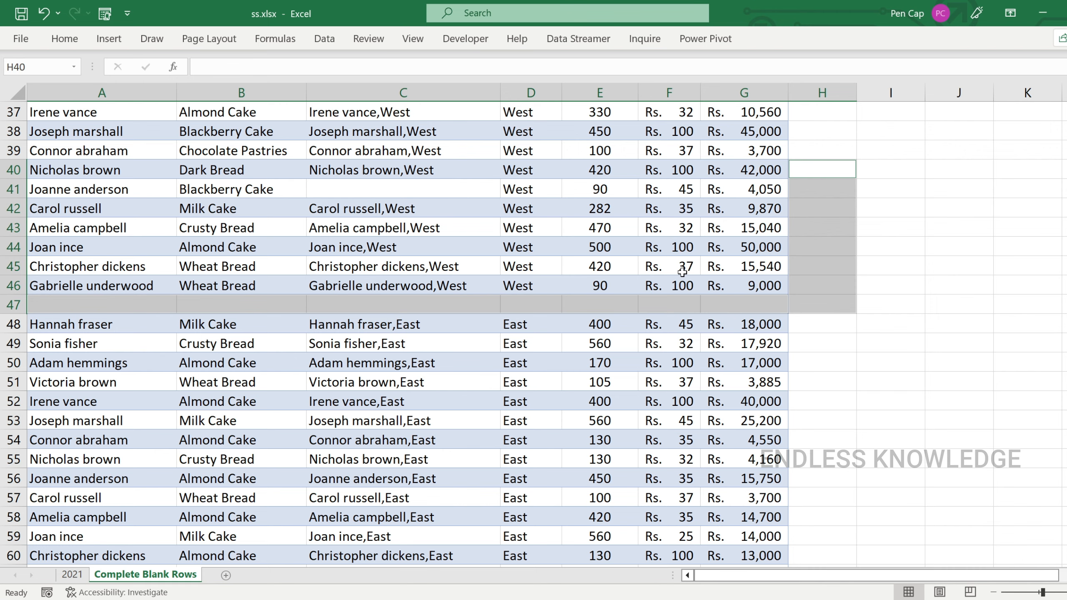
{"action": "scroll", "coordinate": [289, 181], "scroll_direction": "up", "scroll_amount": 5}
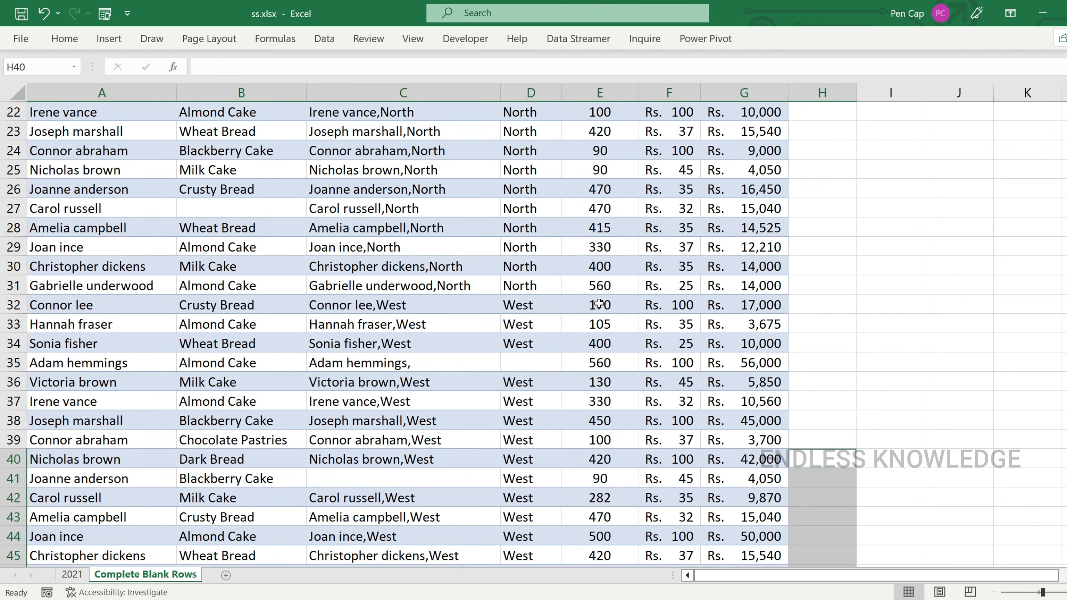
{"action": "scroll", "coordinate": [307, 202], "scroll_direction": "down", "scroll_amount": 2}
{"action": "scroll", "coordinate": [577, 299], "scroll_direction": "down", "scroll_amount": 1}
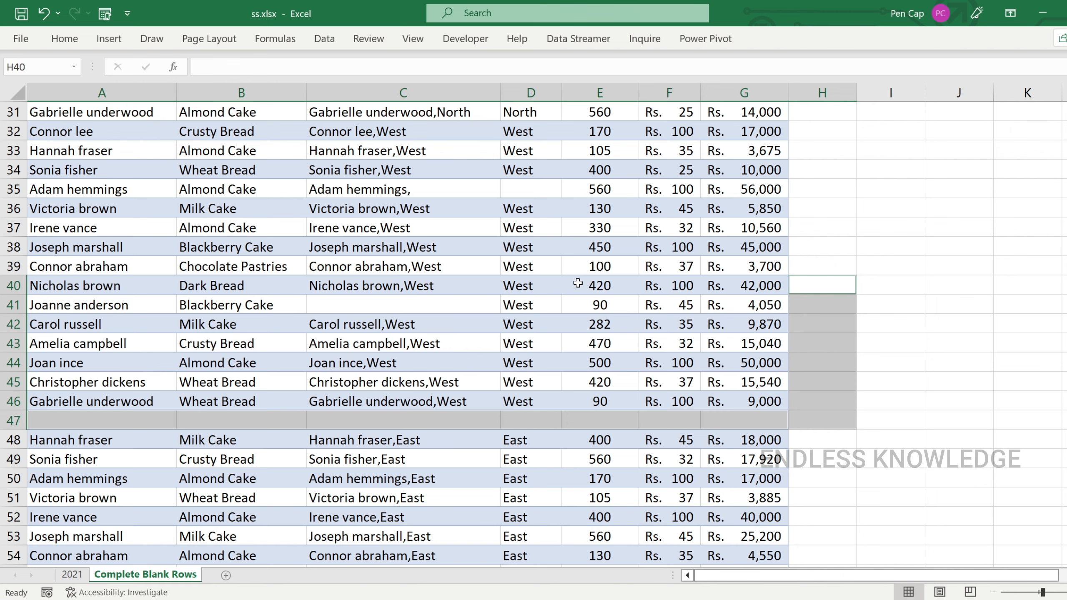
{"action": "scroll", "coordinate": [578, 284], "scroll_direction": "up", "scroll_amount": 10}
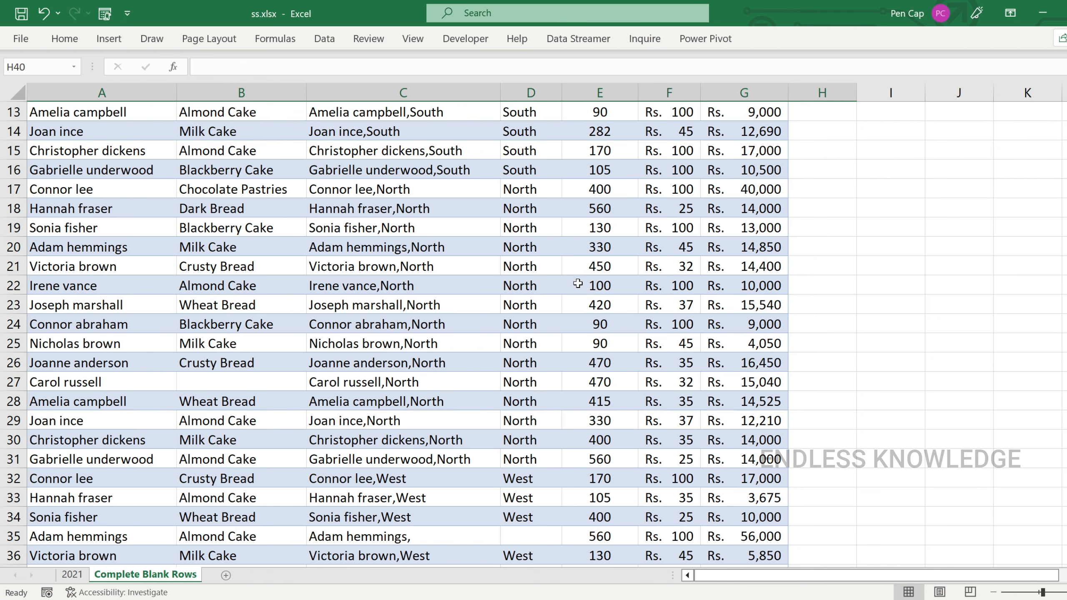
Select all the table's data from cell C45 for comparison with the current region, ending on blank cell C47.
{"action": "left_click", "coordinate": [335, 376]}
{"action": "scroll", "coordinate": [366, 352], "scroll_direction": "down", "scroll_amount": 3}
{"action": "scroll", "coordinate": [366, 352], "scroll_direction": "down", "scroll_amount": 13}
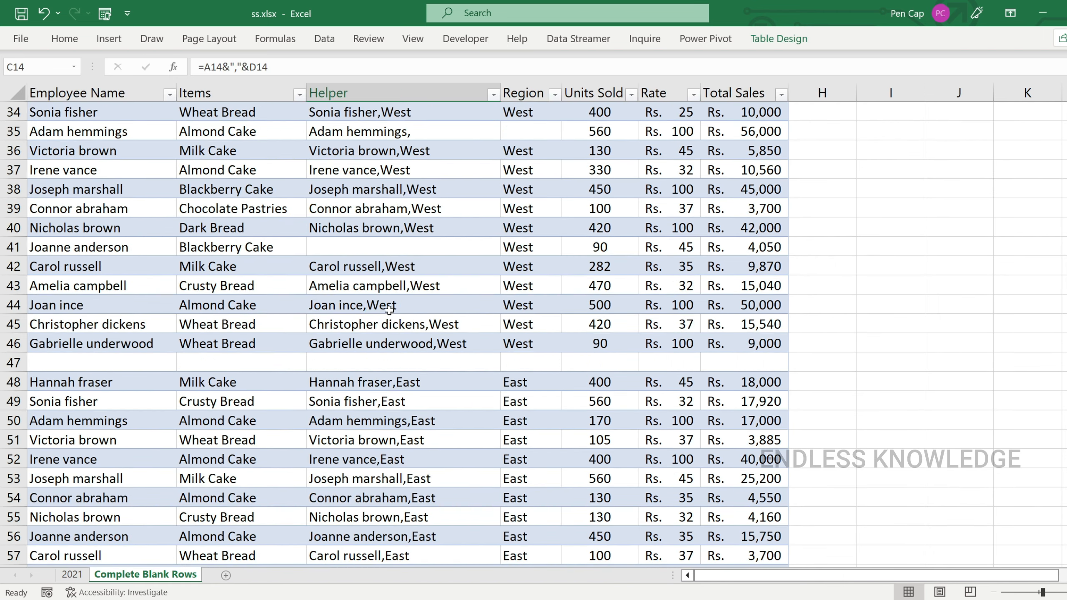
{"action": "scroll", "coordinate": [405, 333], "scroll_direction": "up", "scroll_amount": 5}
{"action": "left_click", "coordinate": [378, 332]}
{"action": "key", "text": "ctrl+a"}
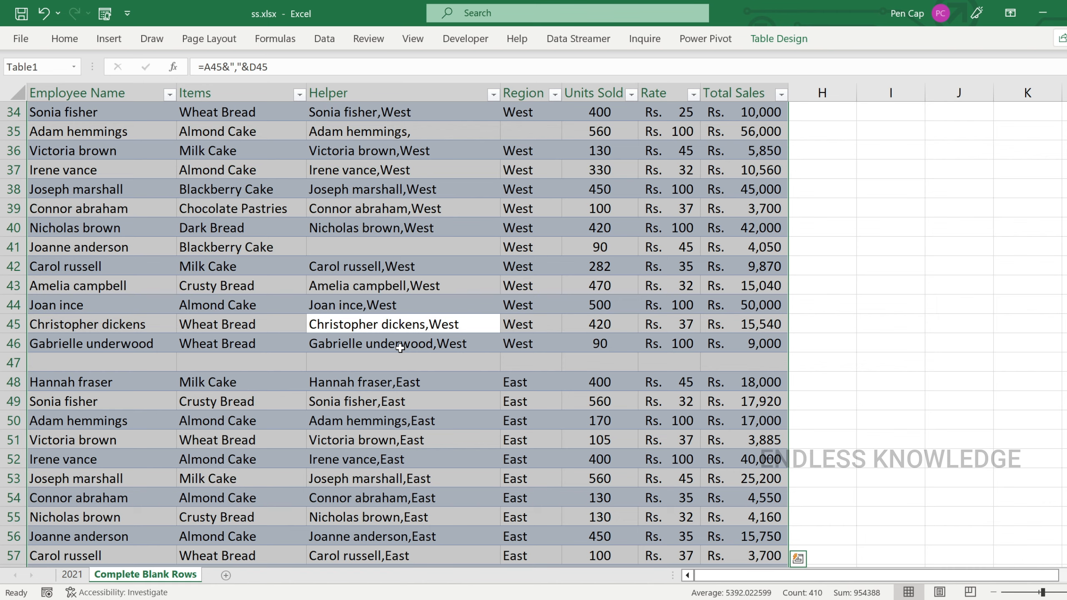
{"action": "left_click", "coordinate": [395, 361]}
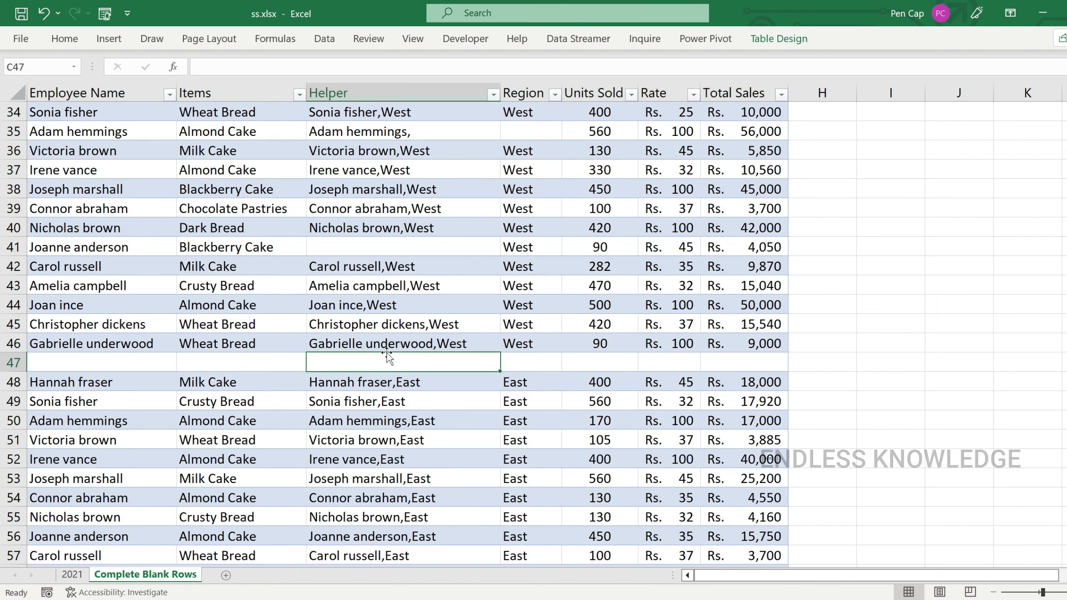
On sheet 2021, select all the sales data around cell E5, followed by all of the employee summary around cell I3.
{"action": "left_click", "coordinate": [72, 574]}
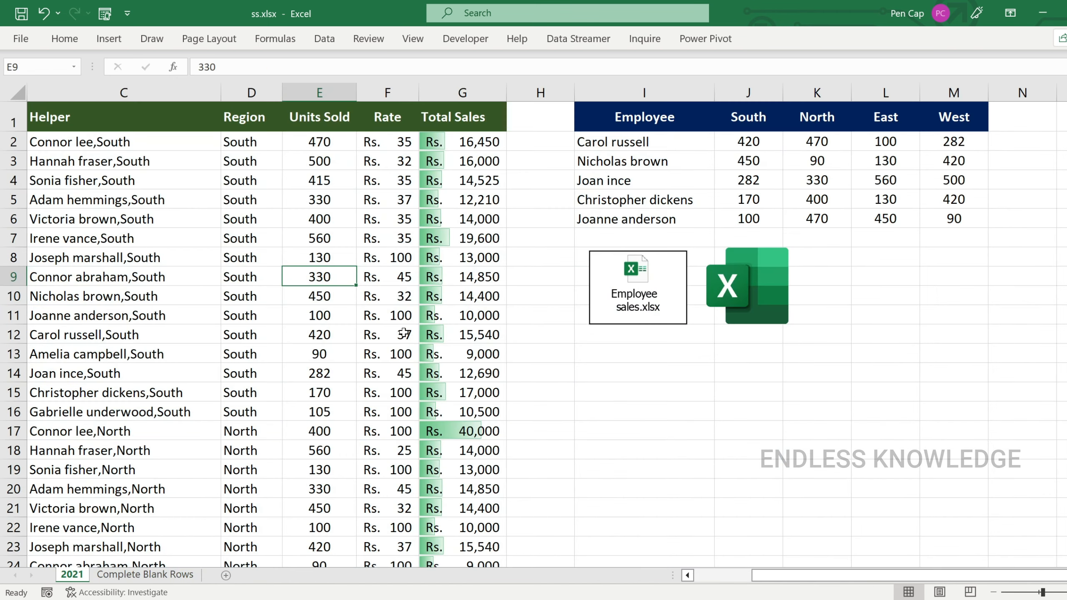
{"action": "left_click", "coordinate": [632, 172]}
{"action": "left_click", "coordinate": [332, 207]}
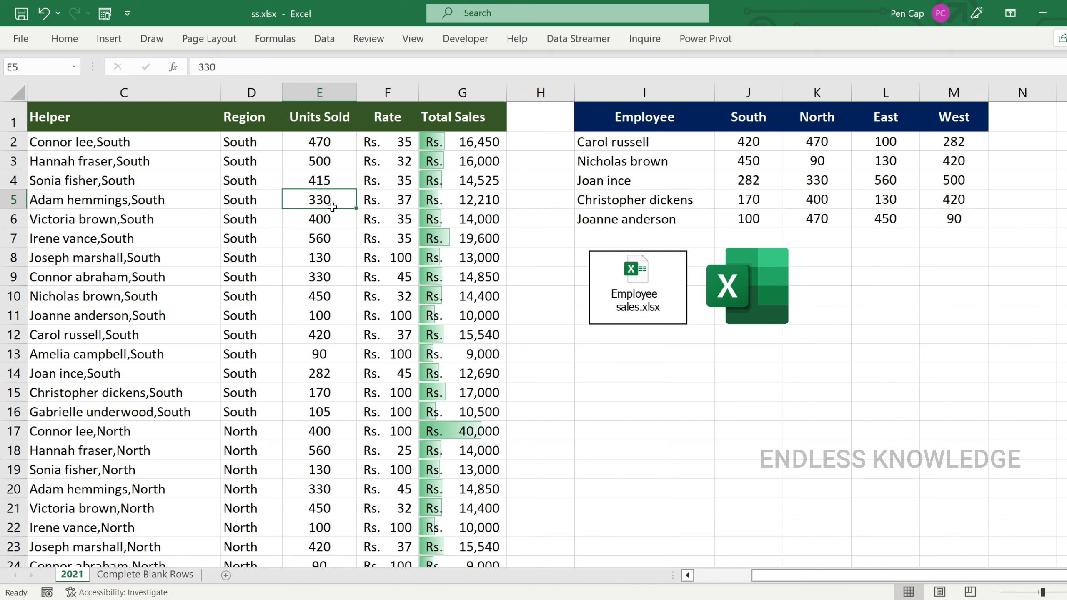
{"action": "key", "text": "ctrl+a"}
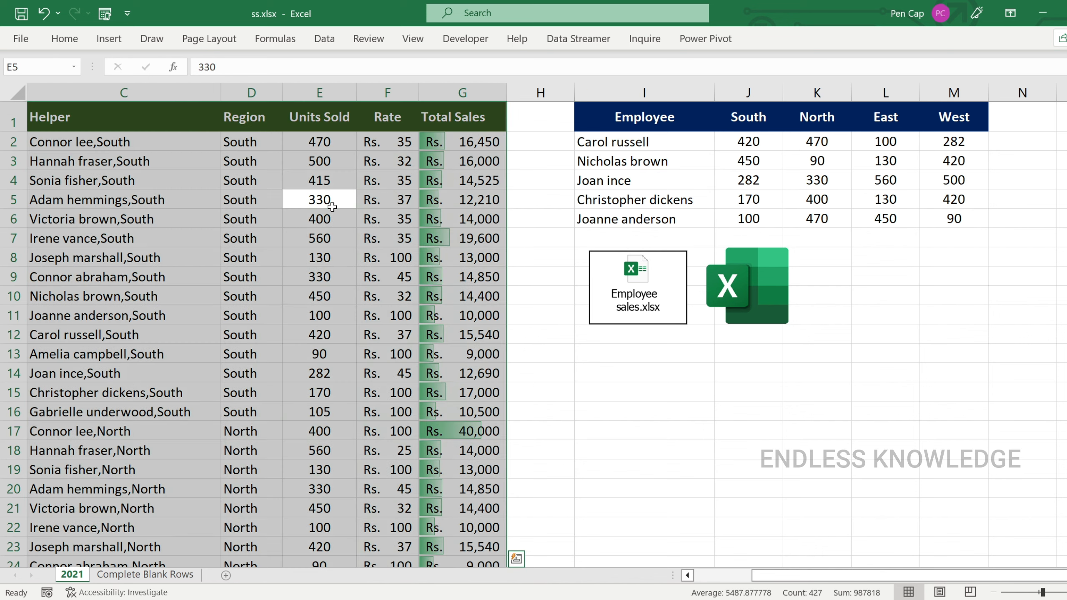
{"action": "left_click", "coordinate": [656, 159]}
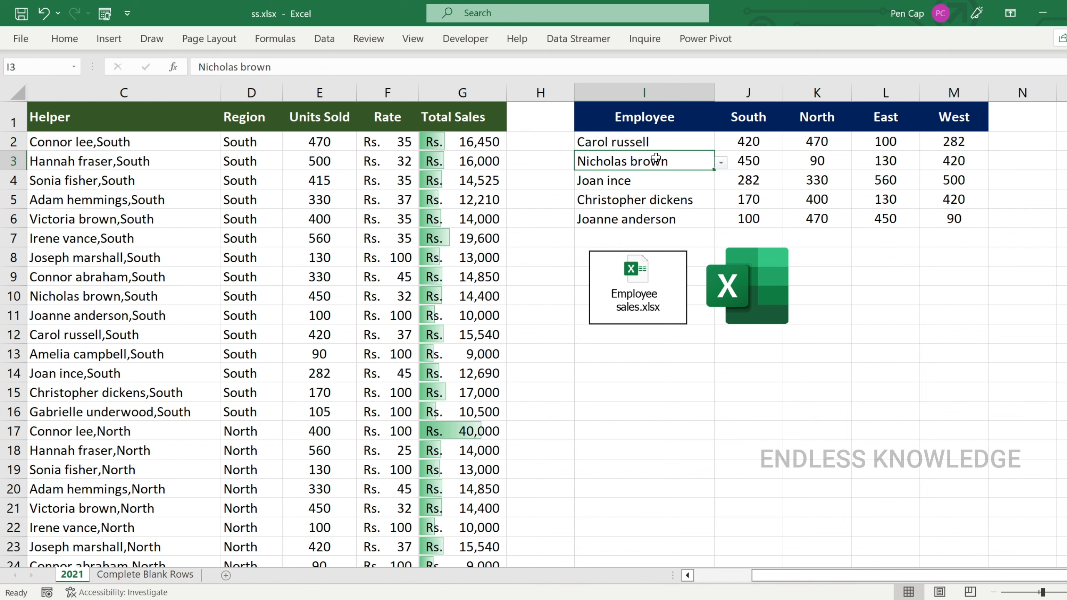
{"action": "key", "text": "ctrl+a"}
{"action": "left_click", "coordinate": [511, 207]}
Select the current region around cell G6 with Go To Special and check how far down the selection extends.
{"action": "left_click", "coordinate": [425, 219]}
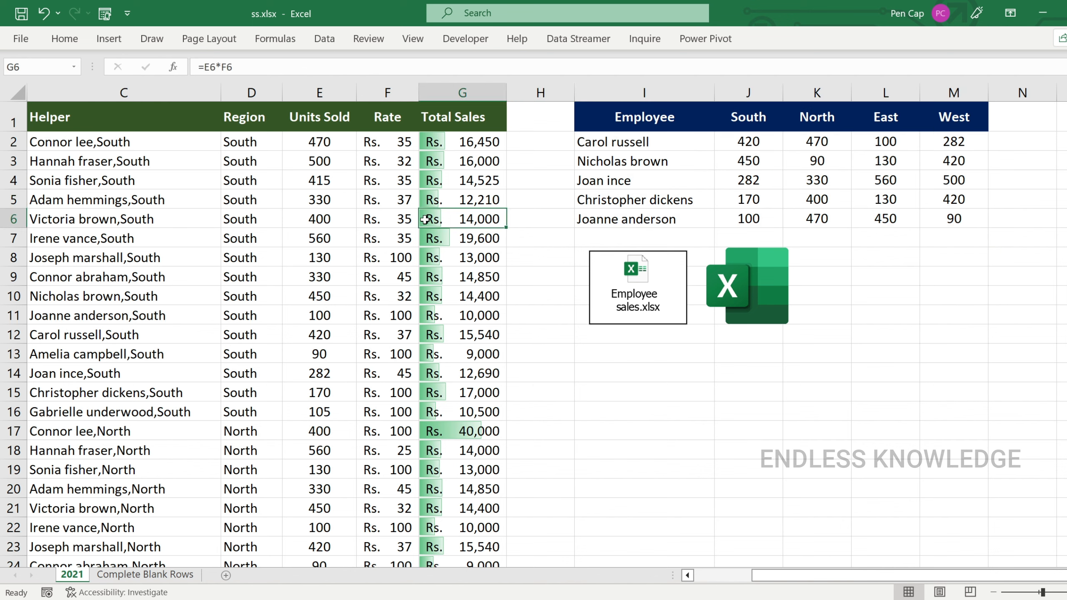
{"action": "key", "text": "F5"}
{"action": "key", "text": "alt+s"}
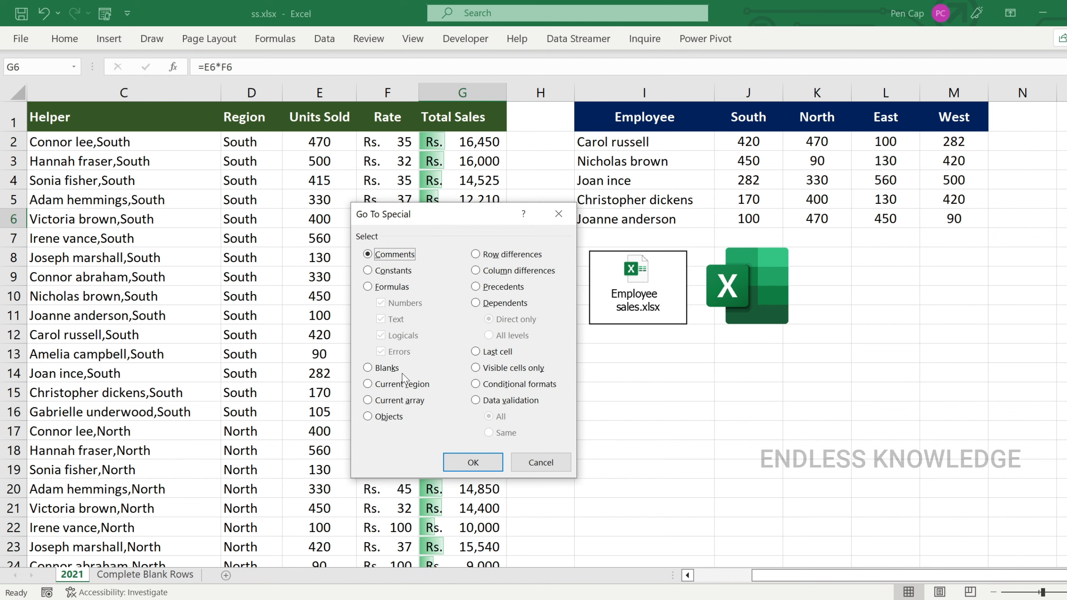
{"action": "left_click", "coordinate": [404, 384]}
{"action": "left_click", "coordinate": [474, 462]}
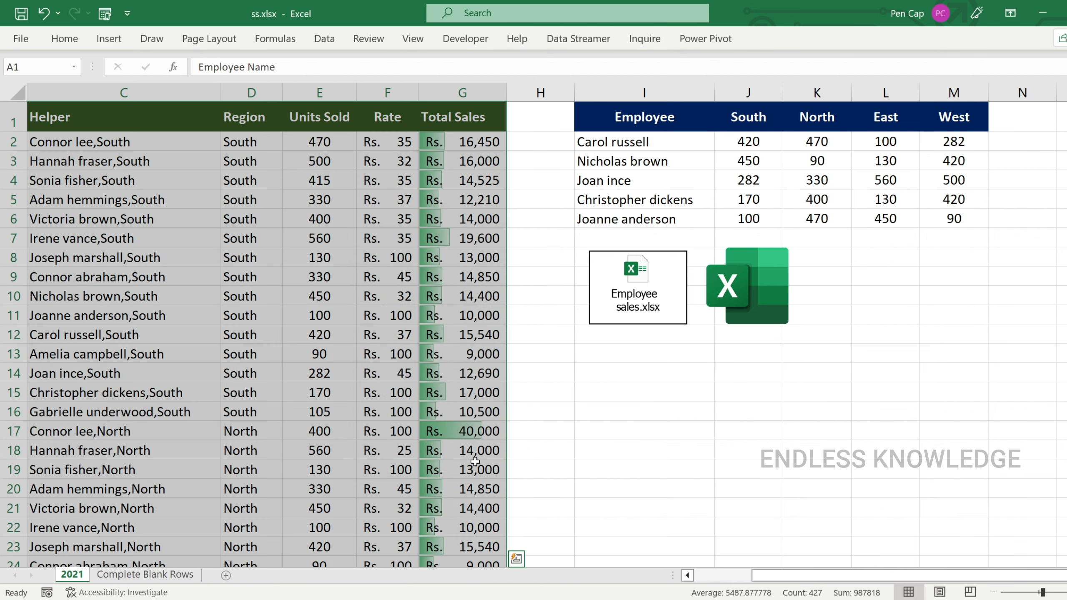
{"action": "scroll", "coordinate": [392, 216], "scroll_direction": "down", "scroll_amount": 5}
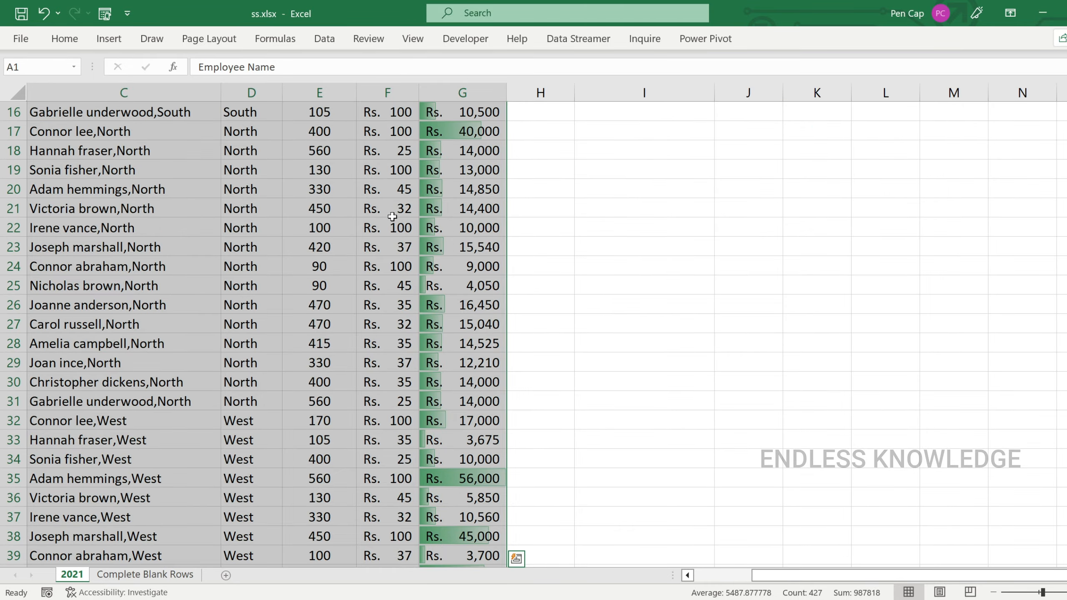
{"action": "scroll", "coordinate": [392, 217], "scroll_direction": "down", "scroll_amount": 2}
{"action": "scroll", "coordinate": [393, 216], "scroll_direction": "up", "scroll_amount": 7}
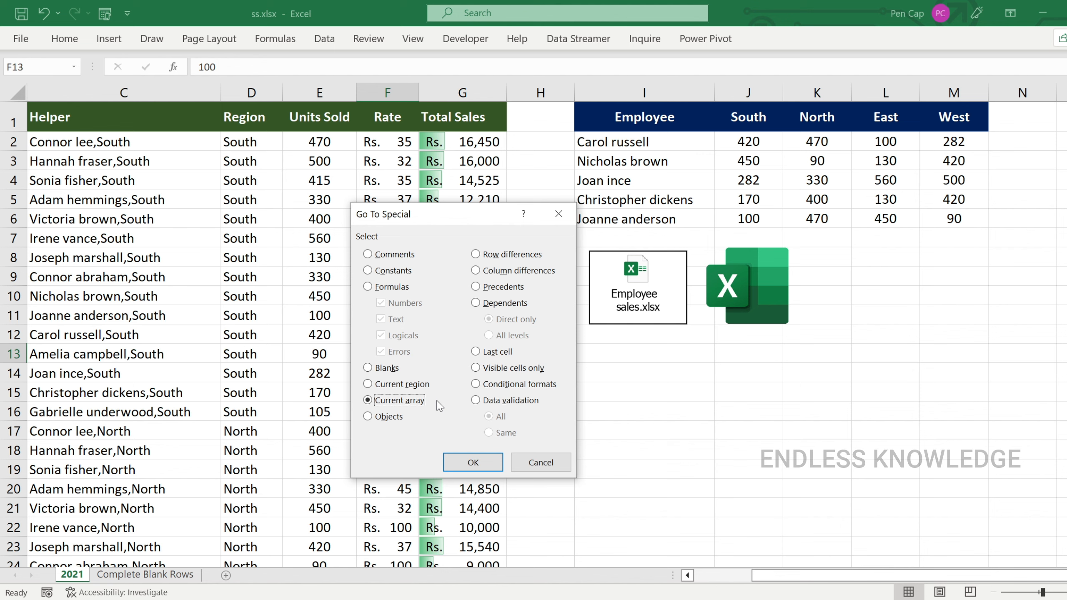
Try to select the current array at cell F13 with Go To Special.
{"action": "left_click", "coordinate": [467, 462]}
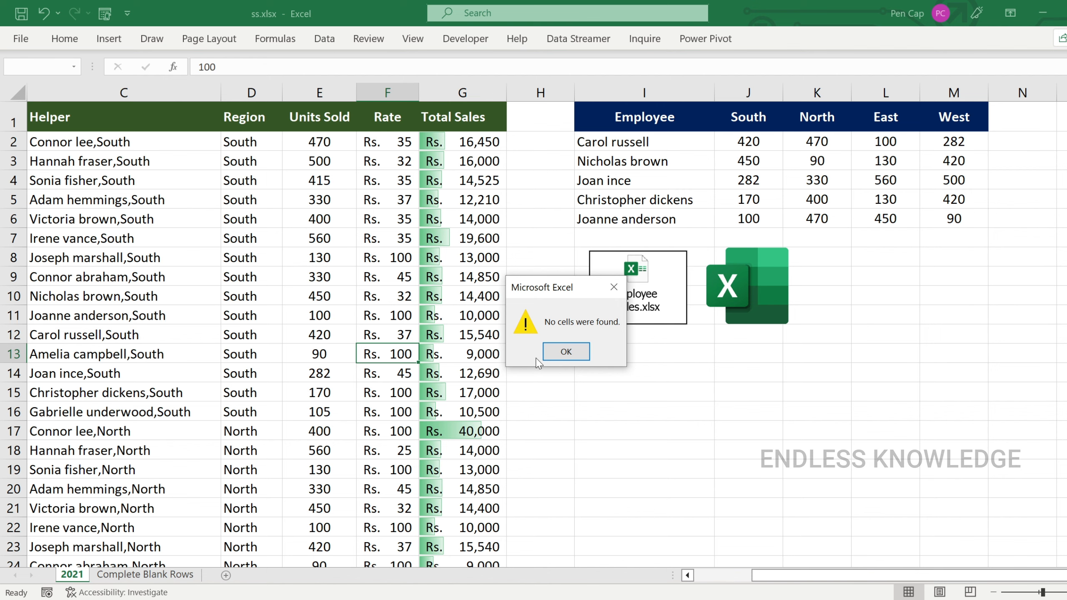
{"action": "left_click", "coordinate": [548, 353]}
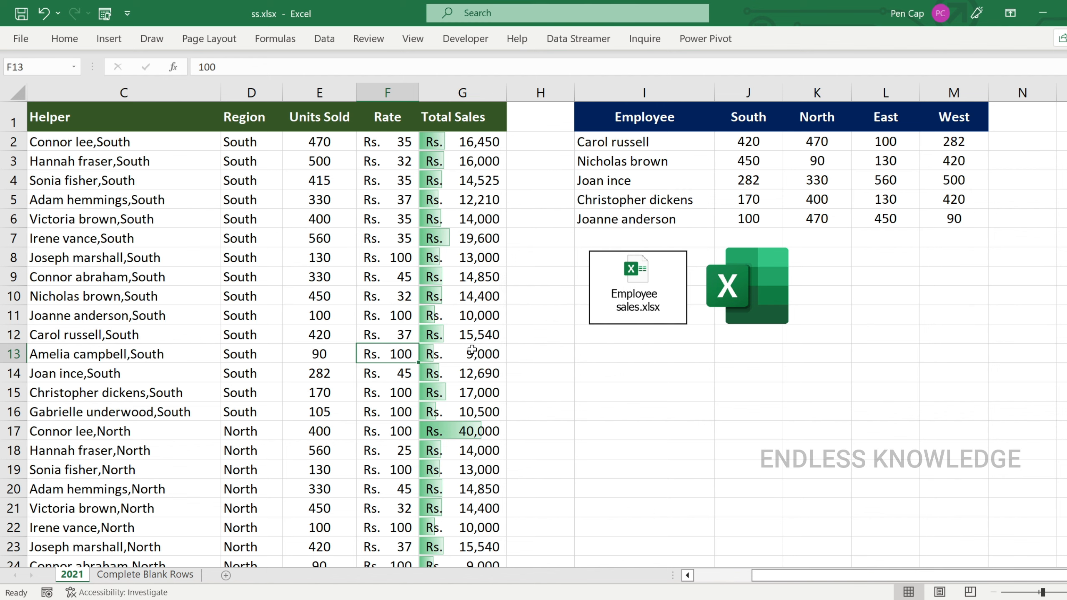
Select all objects on the sheet with Go To Special, and finish by deselecting them at empty cell I14.
{"action": "key", "text": "ctrl+g"}
{"action": "key", "text": "alt+s"}
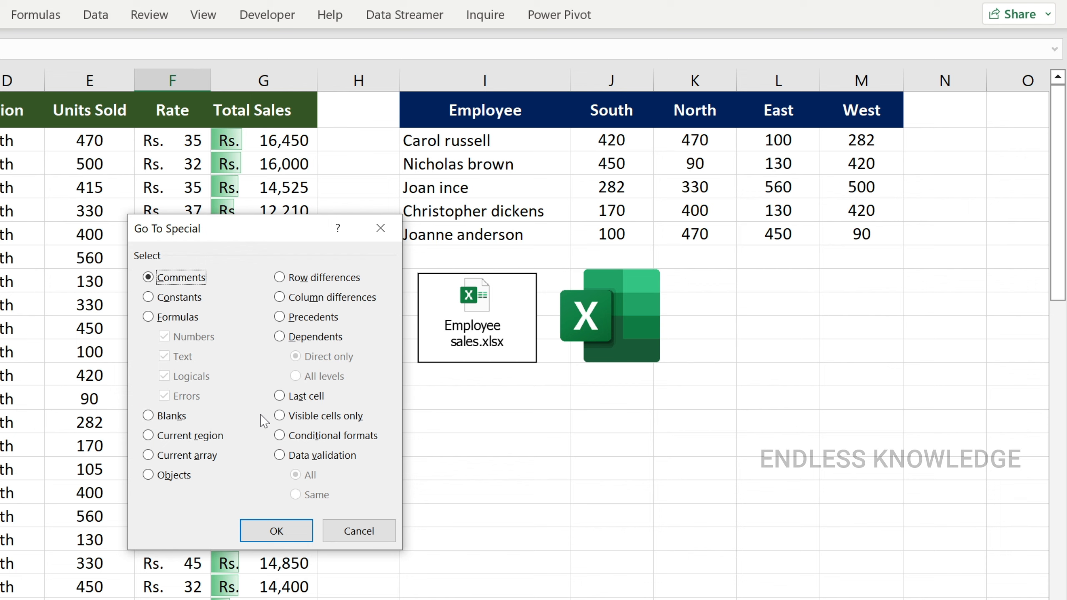
{"action": "left_click", "coordinate": [172, 477]}
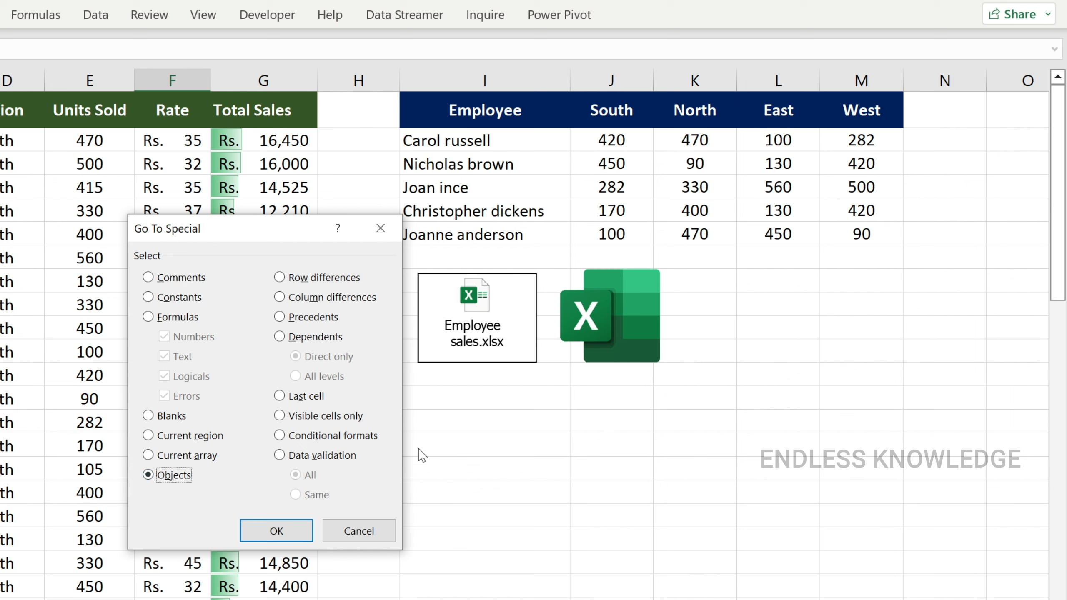
{"action": "left_click", "coordinate": [279, 532]}
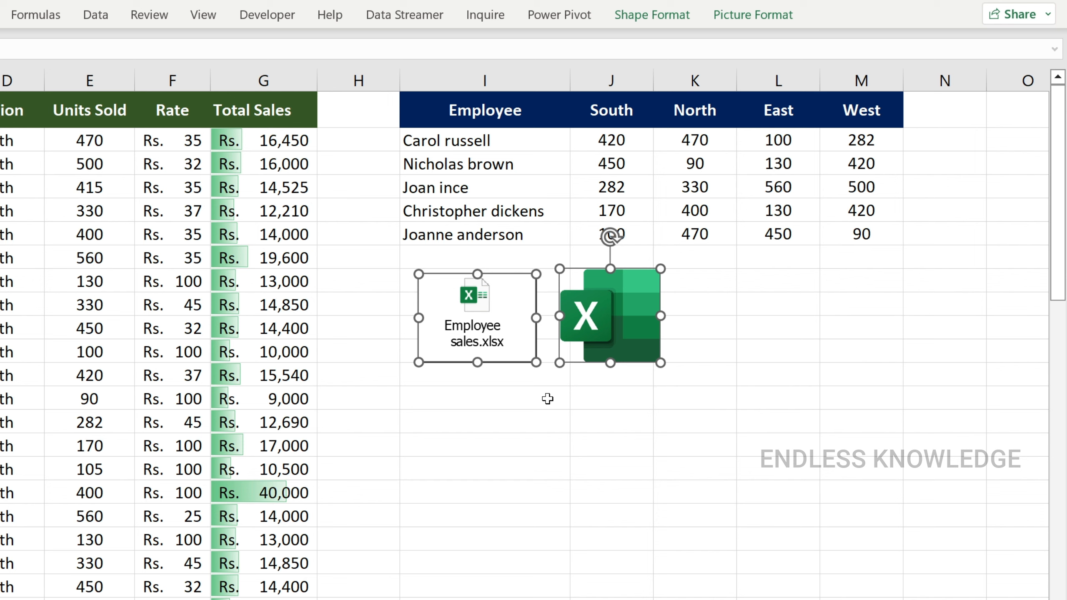
{"action": "left_click", "coordinate": [514, 386]}
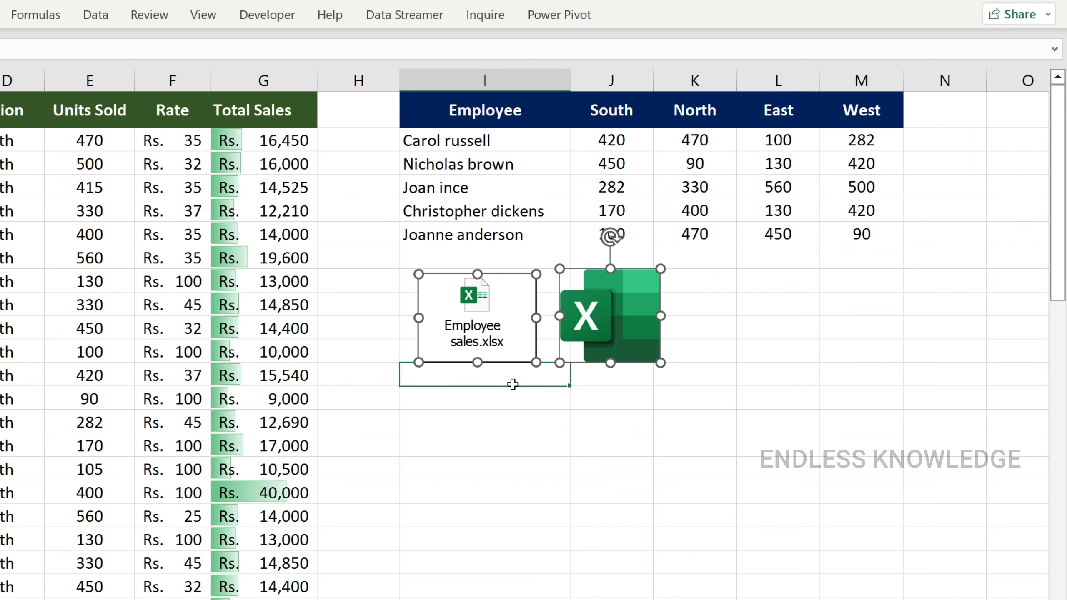
{"action": "left_click", "coordinate": [500, 423]}
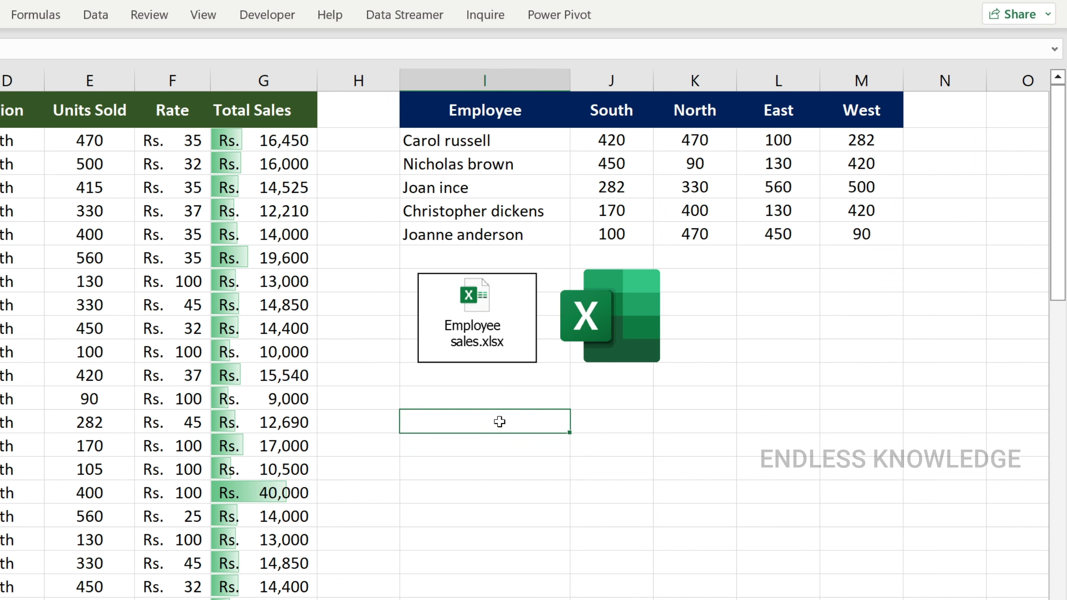
Hide all objects on the sheet and try to select them with the Objects option of Go To Special.
{"action": "key", "text": "ctrl+6"}
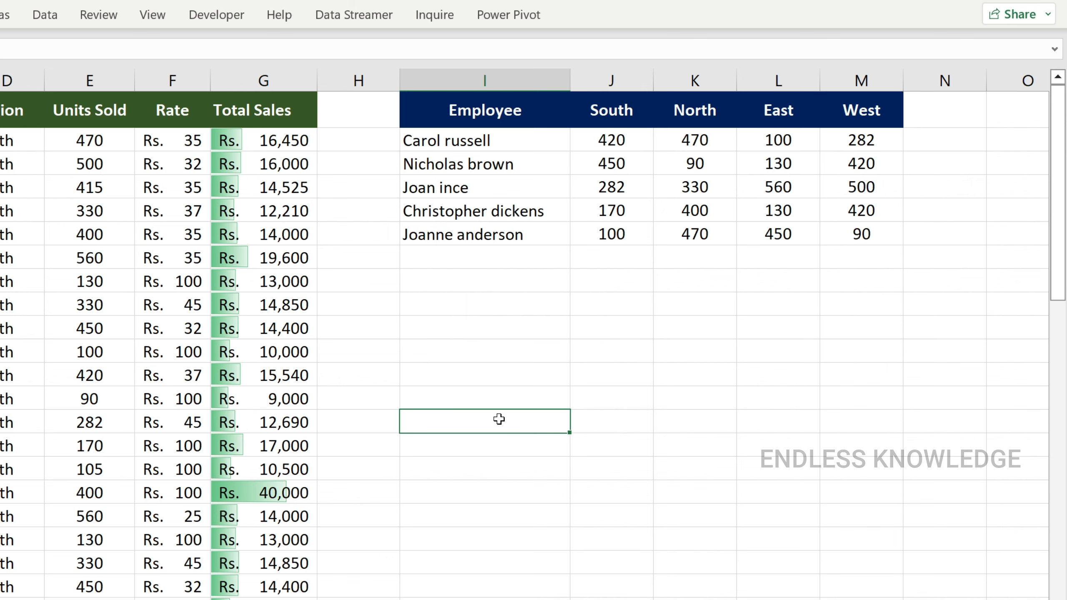
{"action": "key", "text": "F5"}
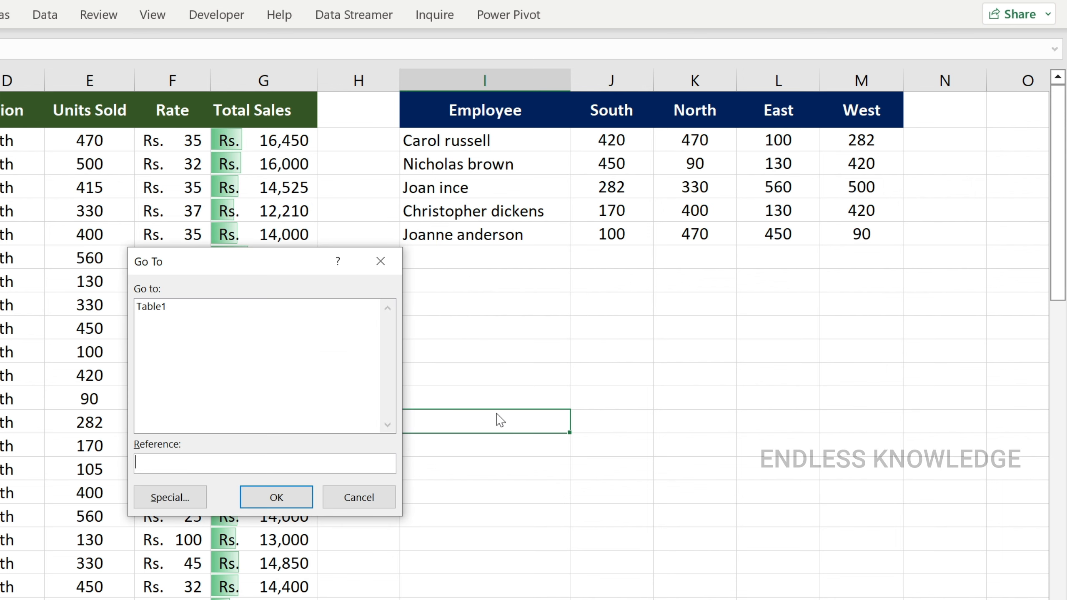
{"action": "left_click", "coordinate": [166, 498]}
{"action": "left_click", "coordinate": [186, 480]}
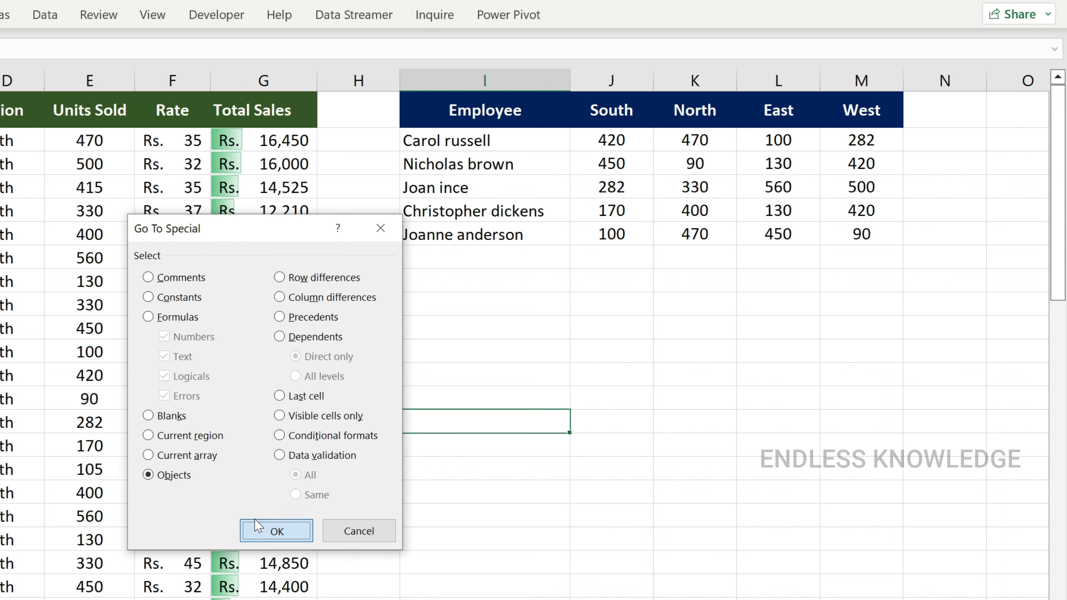
{"action": "left_click", "coordinate": [269, 531]}
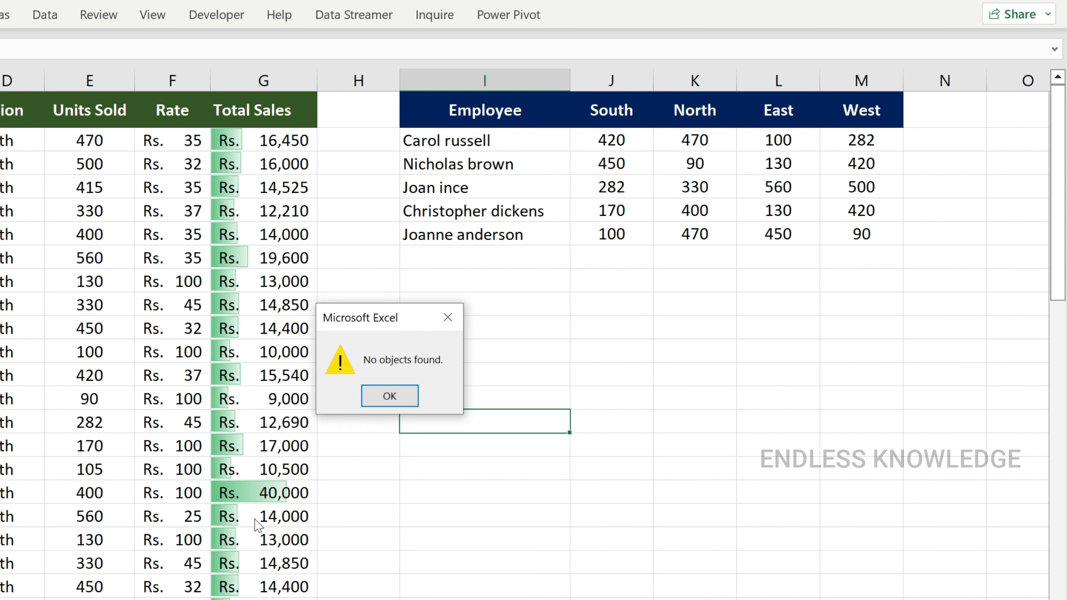
{"action": "left_click", "coordinate": [390, 396]}
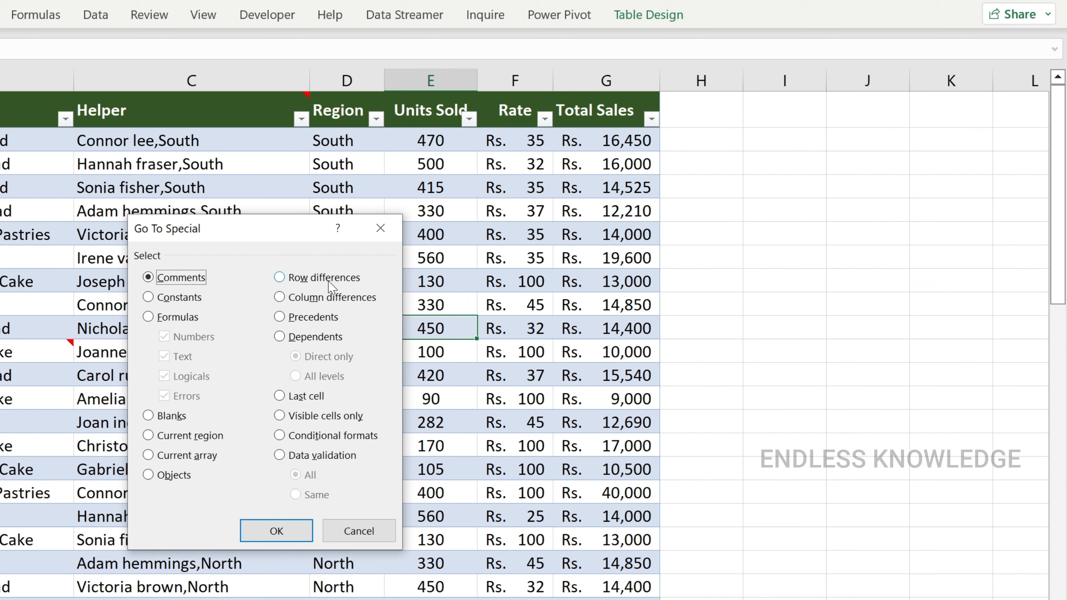
Leave Go To Special and fill the empty range I3:J12 beside the table with the value 6.
{"action": "left_click", "coordinate": [364, 522]}
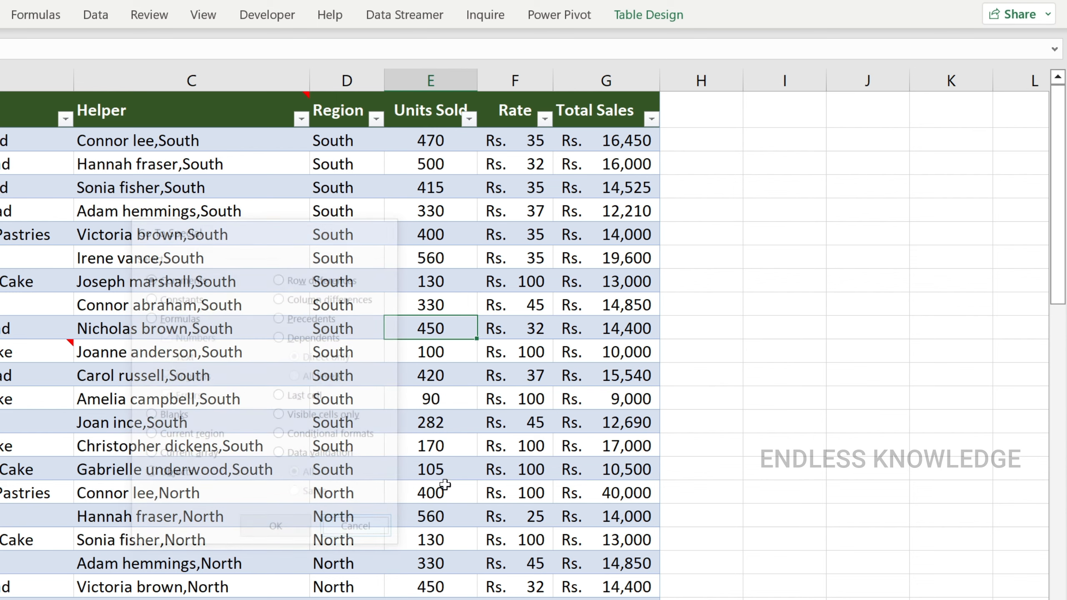
{"action": "left_click", "coordinate": [769, 167]}
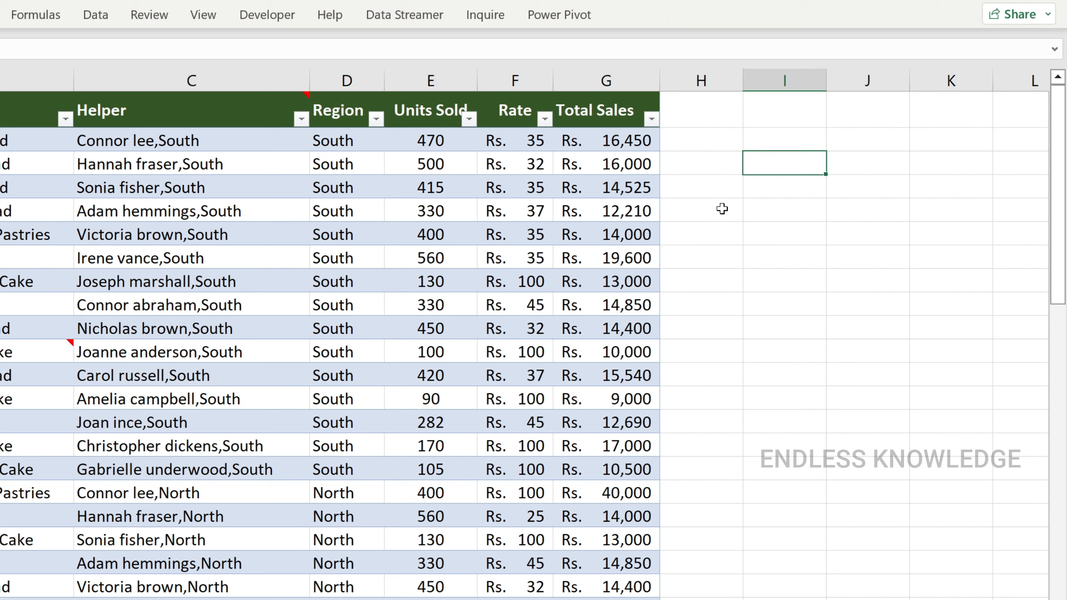
{"action": "type", "text": "6"}
{"action": "key", "text": "Return"}
{"action": "left_click", "coordinate": [801, 167]}
{"action": "left_click_drag", "start_coordinate": [825, 174], "coordinate": [887, 379]}
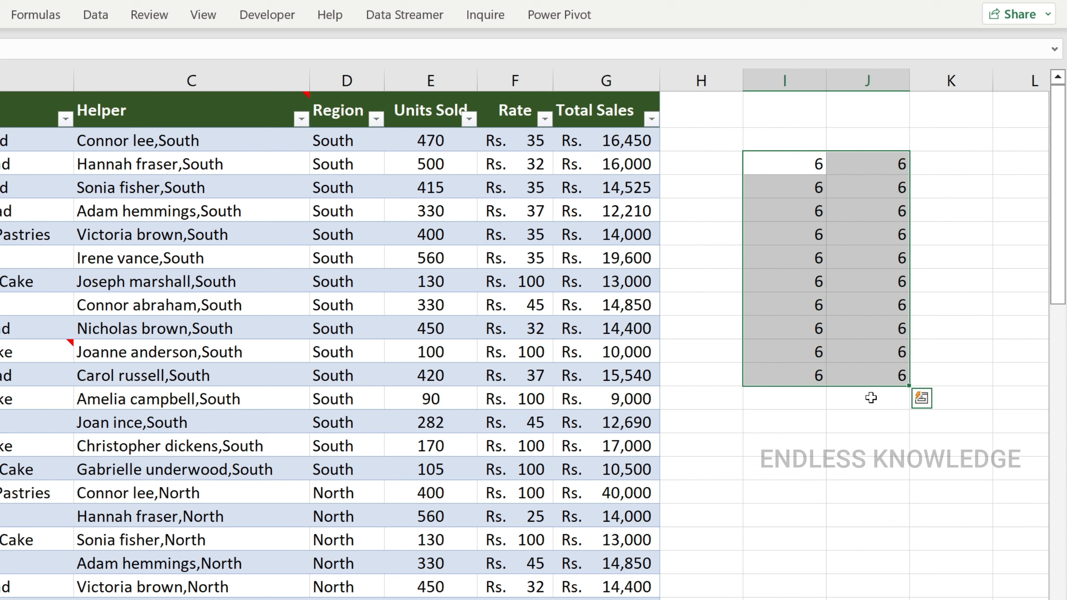
{"action": "left_click", "coordinate": [872, 397]}
Change three values in the second sample column: set J5 to 5, J8 to 4 and J10 to 1.
{"action": "left_click", "coordinate": [885, 207]}
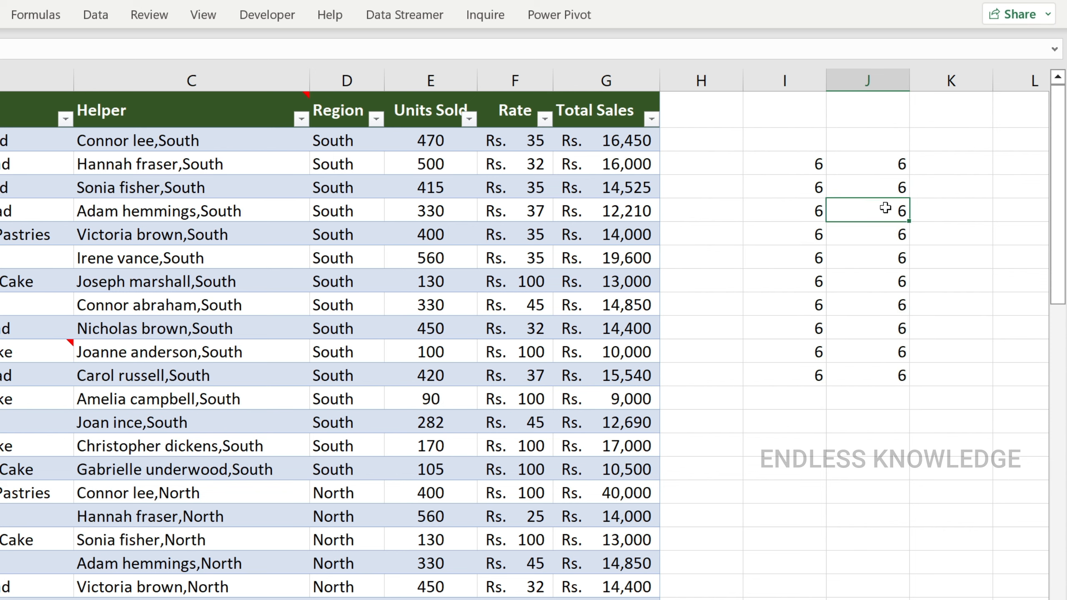
{"action": "type", "text": "5"}
{"action": "key", "text": "Return"}
{"action": "key", "text": "Down"}
{"action": "key", "text": "Down"}
{"action": "type", "text": "4"}
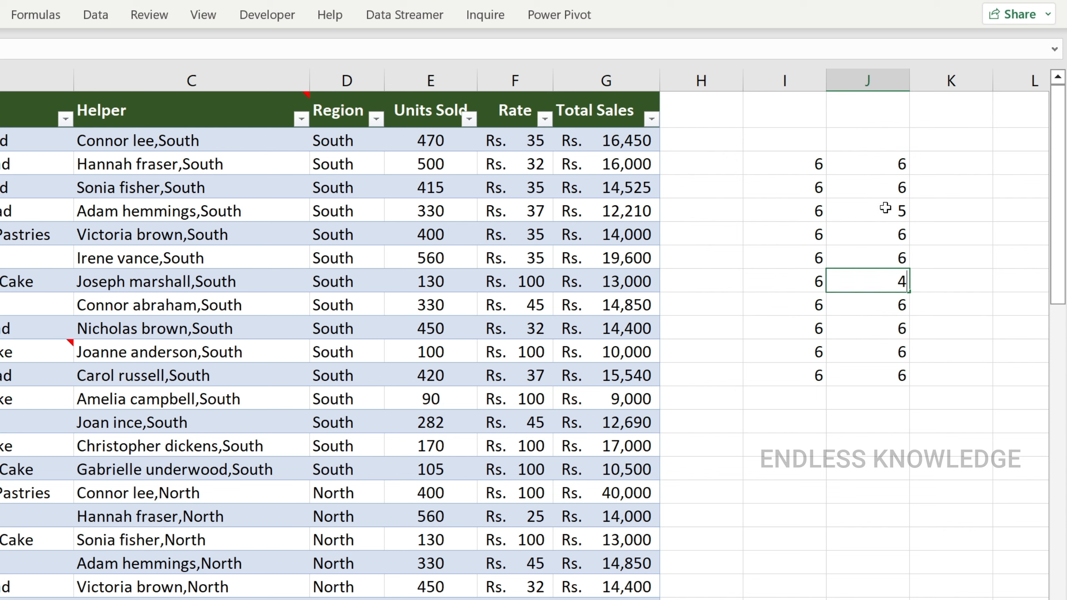
{"action": "key", "text": "Return"}
{"action": "key", "text": "Down"}
{"action": "type", "text": "1"}
{"action": "key", "text": "Return"}
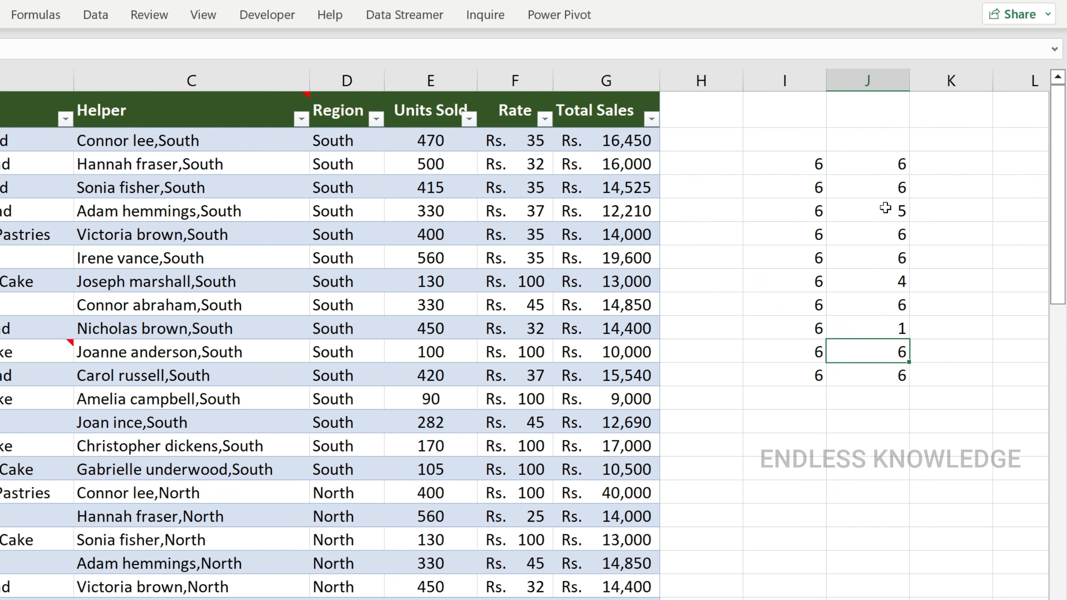
Select the row differences within range I3:J12 with Go To Special.
{"action": "left_click_drag", "start_coordinate": [798, 164], "coordinate": [869, 374]}
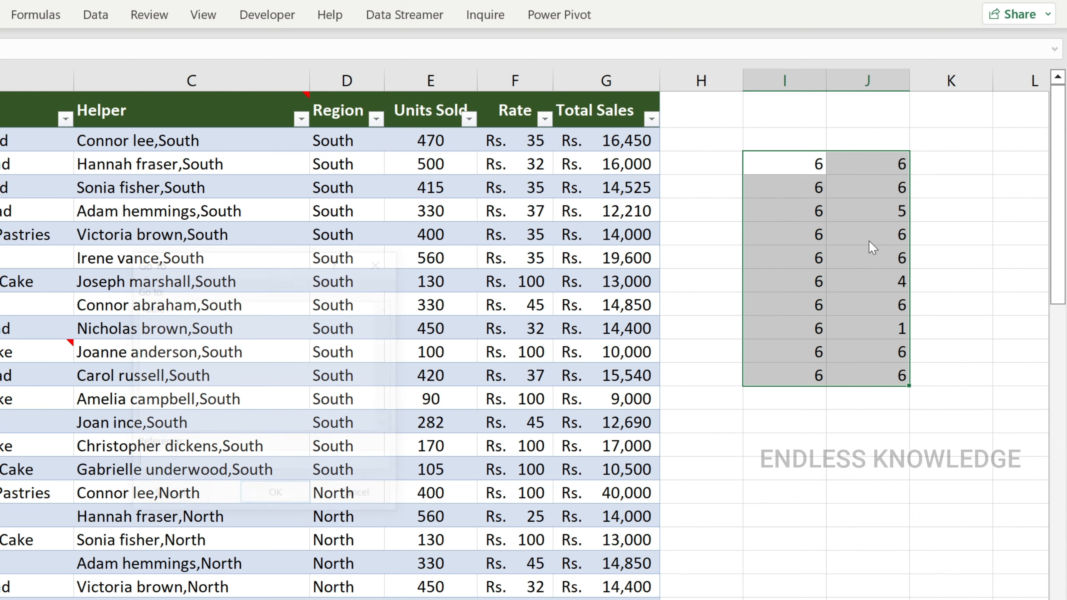
{"action": "key", "text": "F5"}
{"action": "key", "text": "alt+s"}
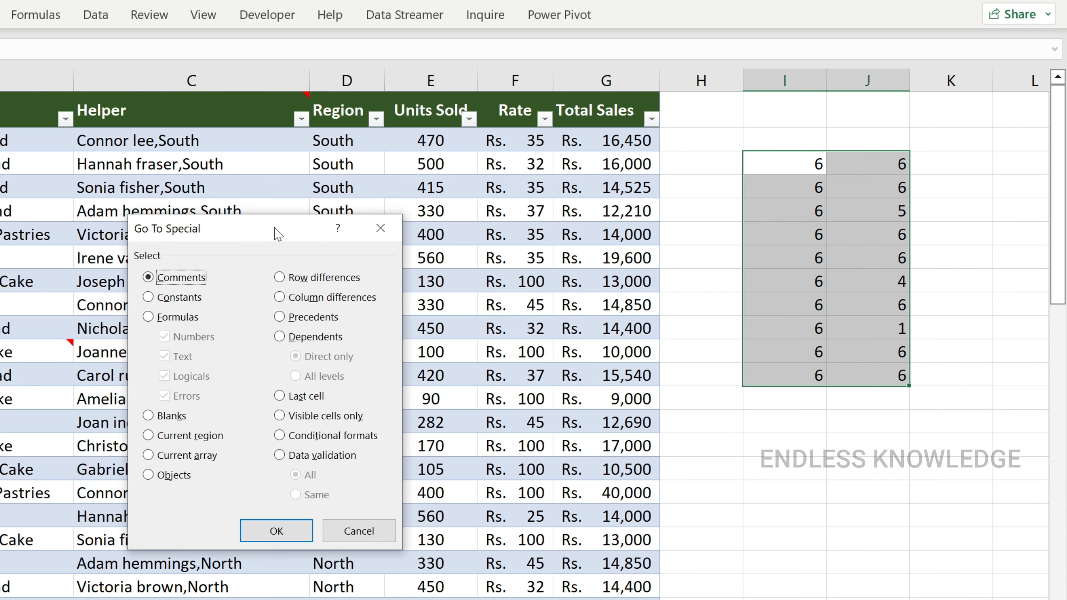
{"action": "left_click_drag", "start_coordinate": [277, 233], "coordinate": [596, 154]}
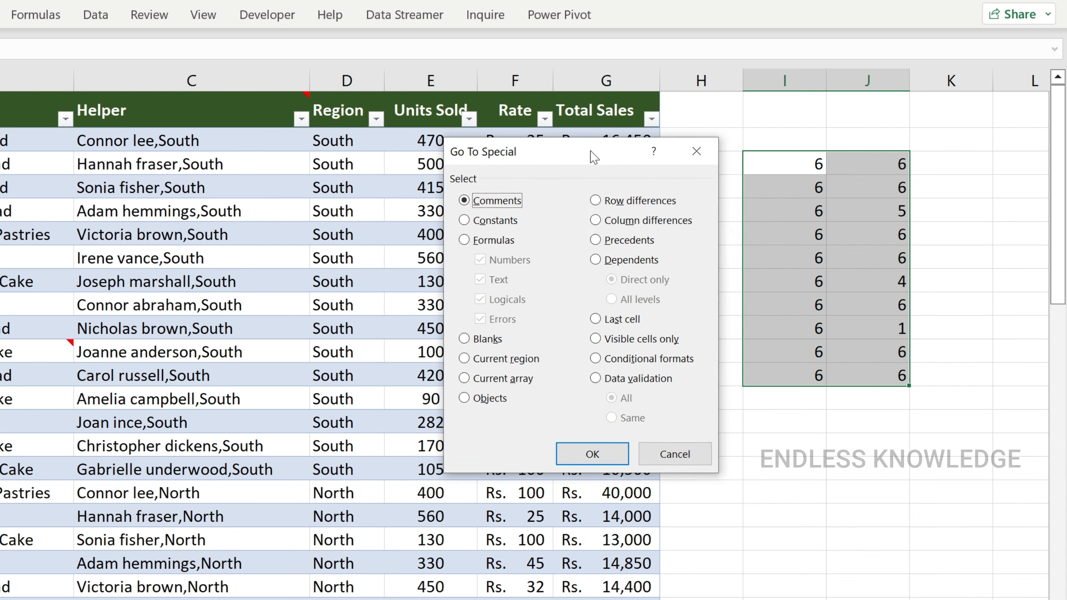
{"action": "left_click", "coordinate": [628, 199]}
{"action": "left_click", "coordinate": [605, 458]}
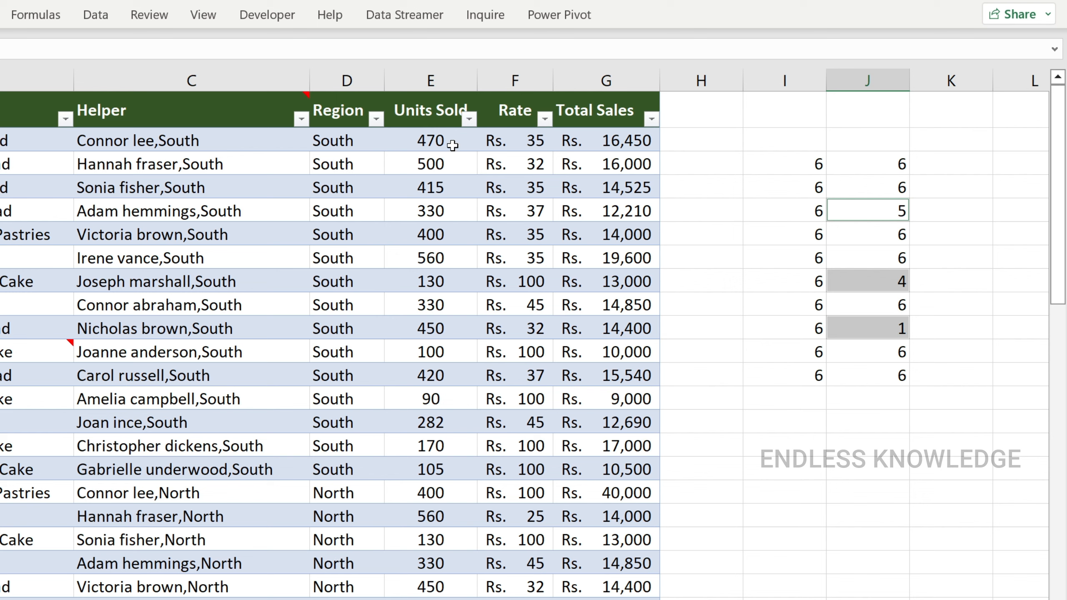
Highlight Units Sold cells E2:E9 and the neighbouring Rate cells in turn to point out the columns being compared.
{"action": "left_click_drag", "start_coordinate": [452, 145], "coordinate": [452, 300]}
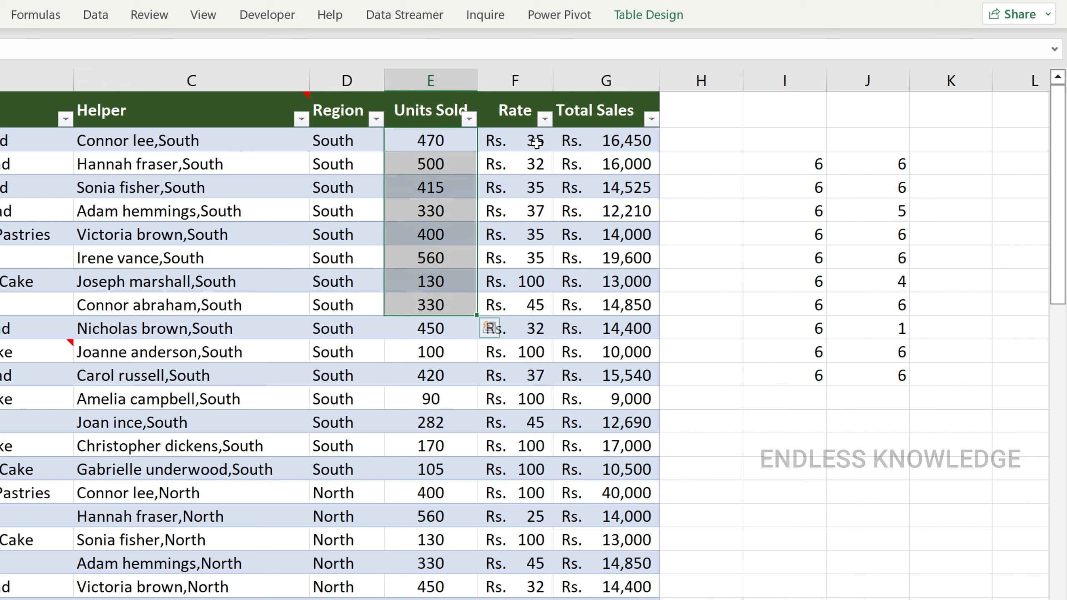
{"action": "left_click_drag", "start_coordinate": [536, 141], "coordinate": [528, 294]}
{"action": "left_click", "coordinate": [495, 233]}
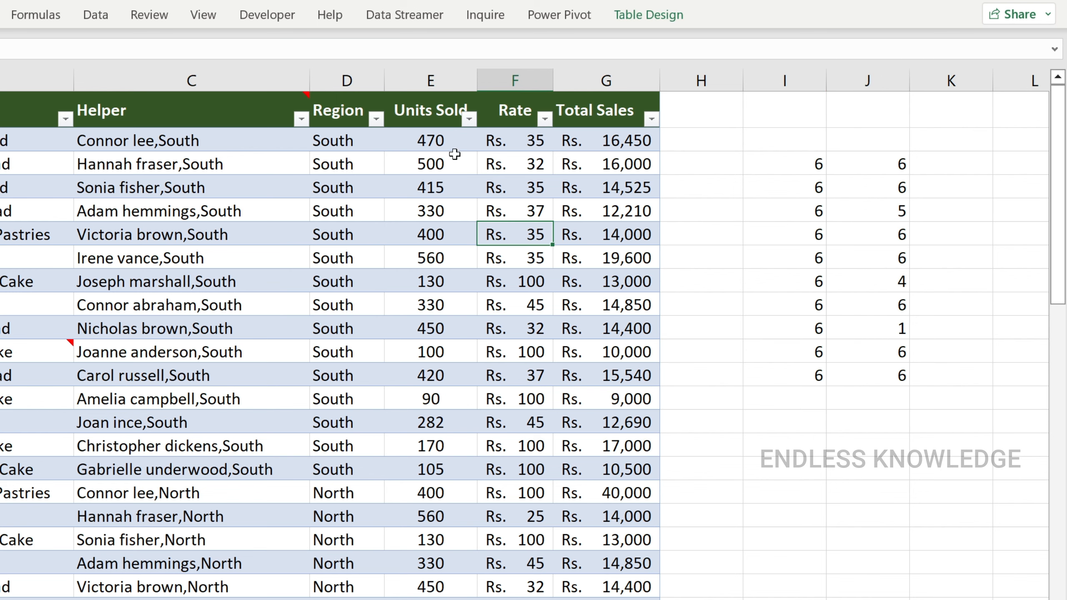
Select the row differences within the Units Sold and Rate cells E2:F8 using Go To Special.
{"action": "left_click_drag", "start_coordinate": [454, 145], "coordinate": [521, 279]}
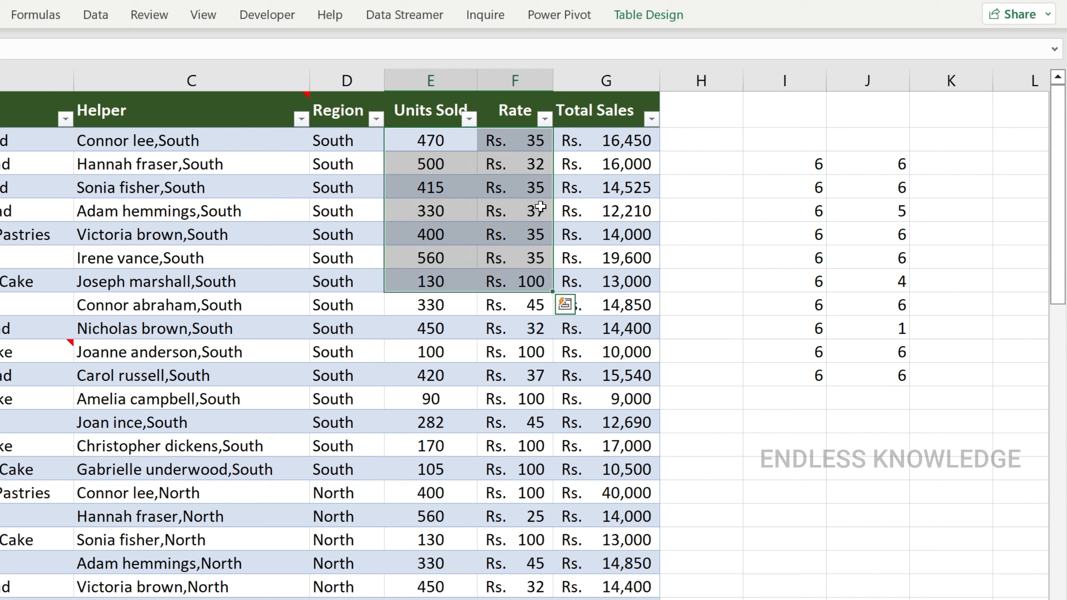
{"action": "key", "text": "ctrl+g"}
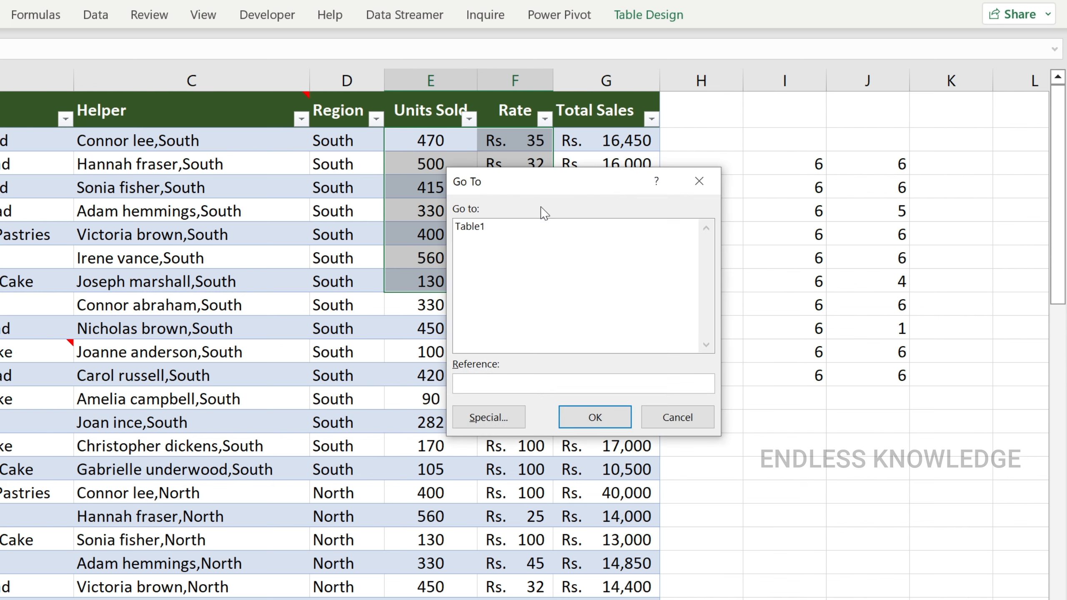
{"action": "key", "text": "alt+s"}
{"action": "left_click", "coordinate": [673, 197]}
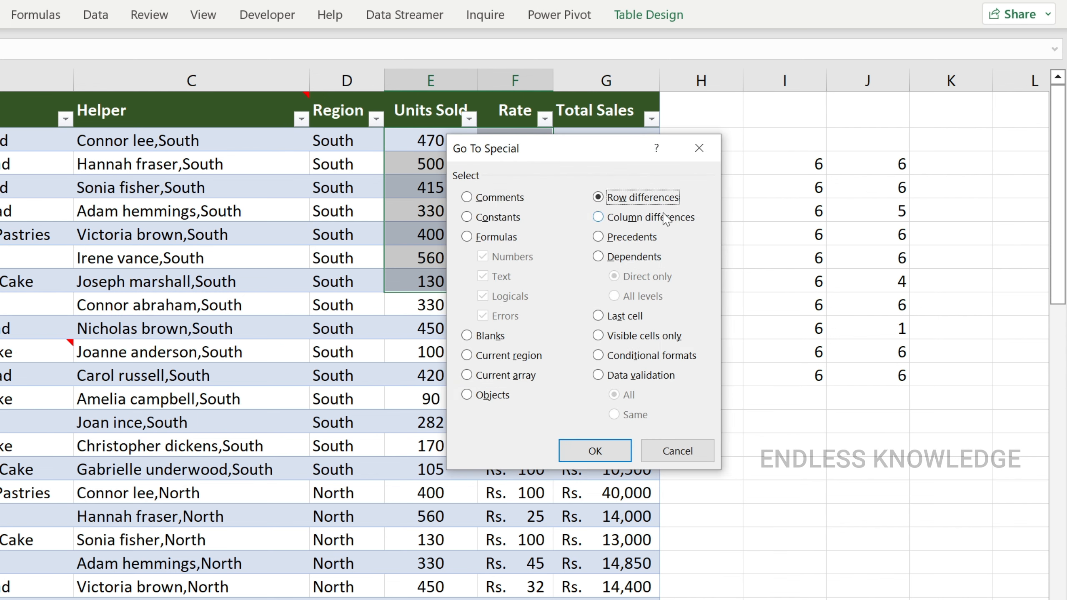
{"action": "left_click", "coordinate": [601, 451]}
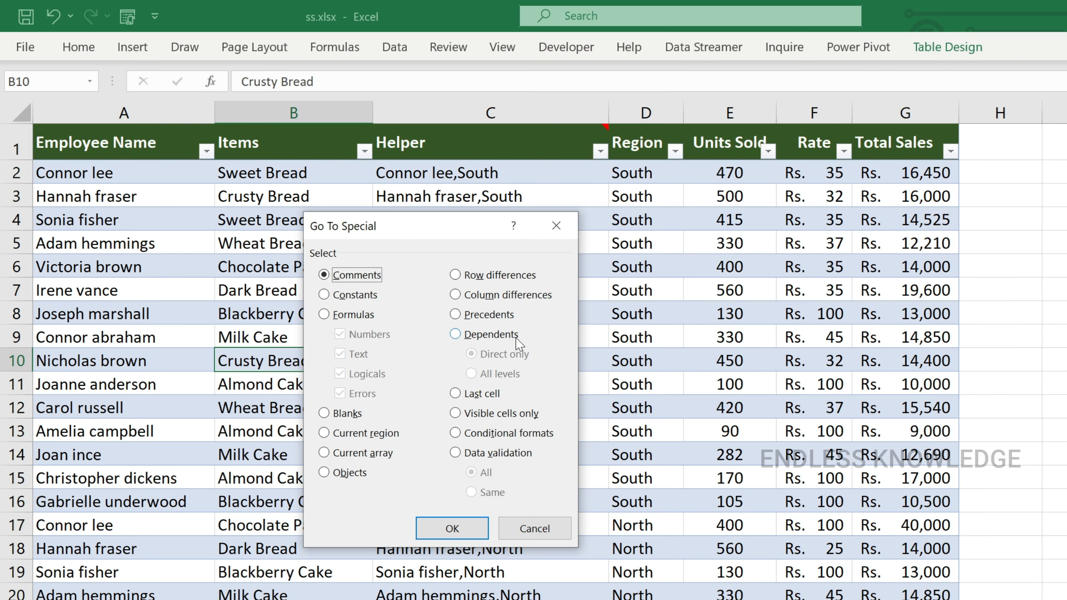
Leave Go To Special, trace the precedents of Total Sales cell G2 and remove the tracer arrows.
{"action": "left_click", "coordinate": [534, 529]}
{"action": "left_click", "coordinate": [590, 293]}
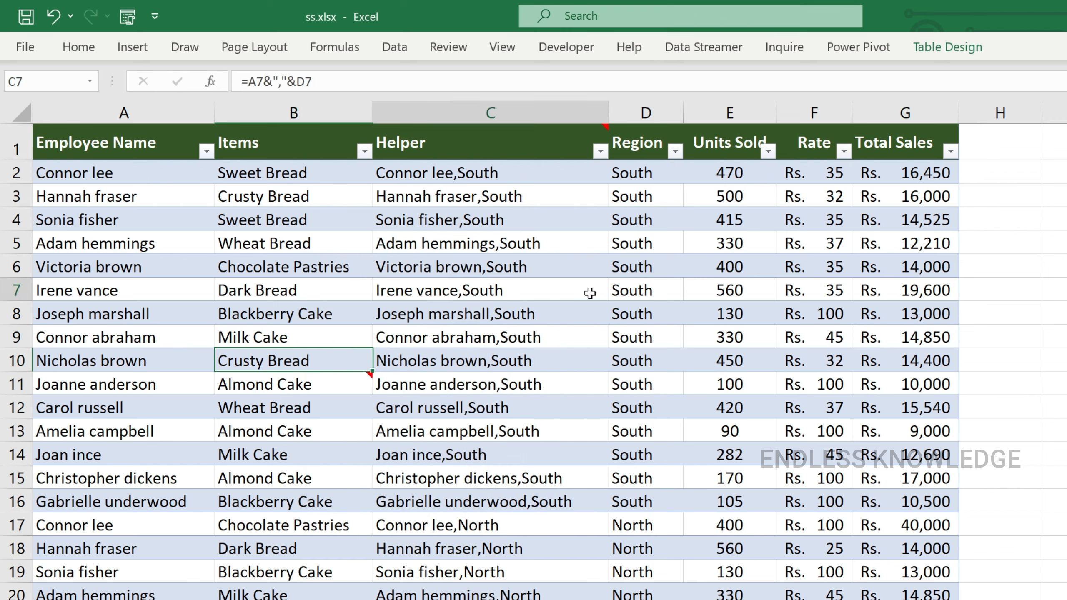
{"action": "left_click", "coordinate": [341, 47]}
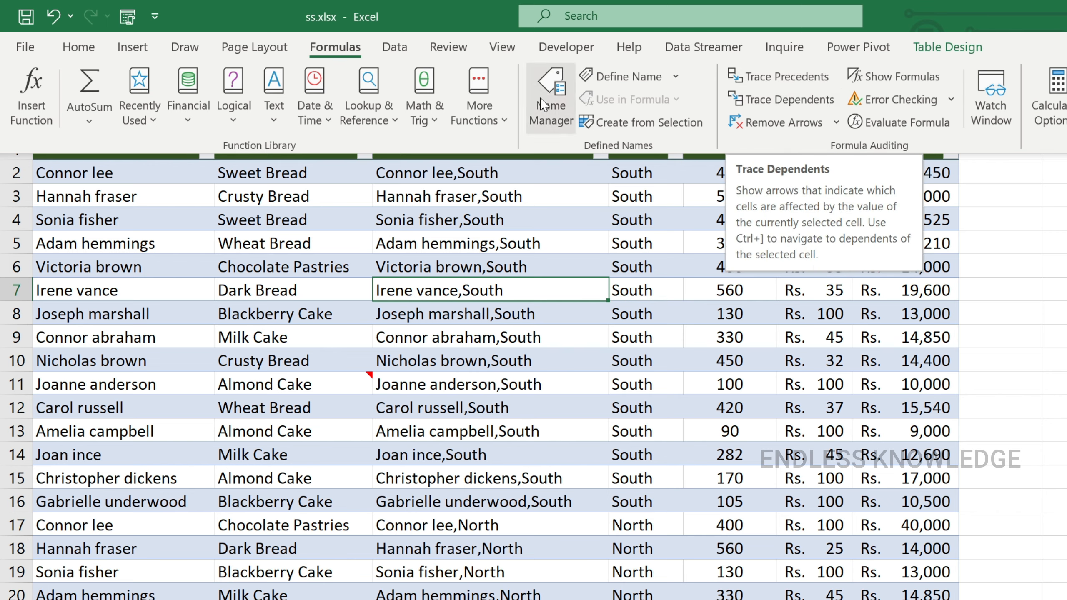
{"action": "left_click", "coordinate": [334, 49]}
{"action": "double_click", "coordinate": [334, 47]}
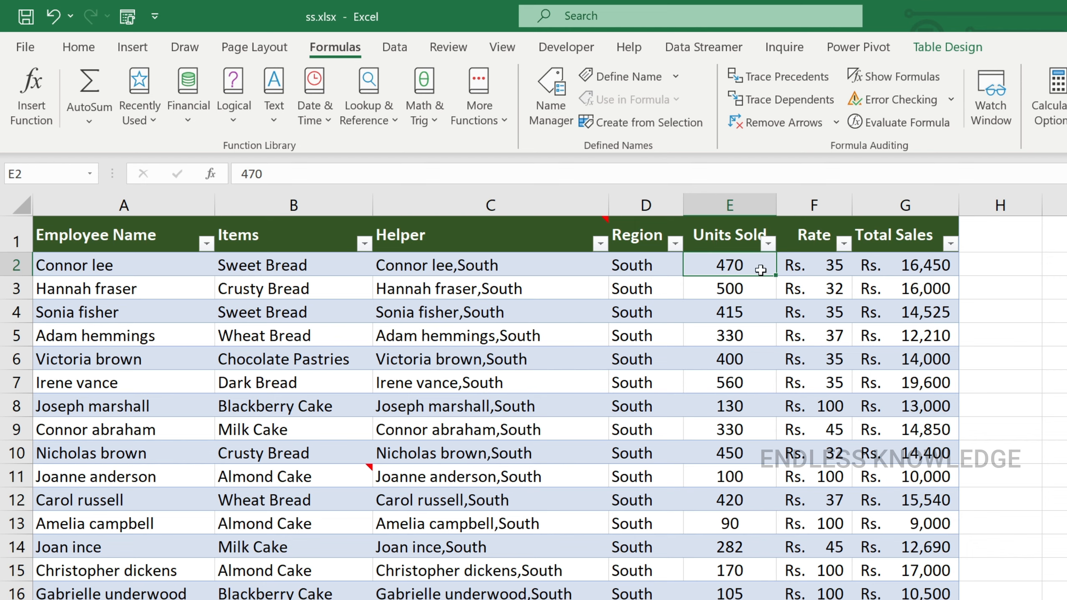
{"action": "left_click", "coordinate": [902, 263]}
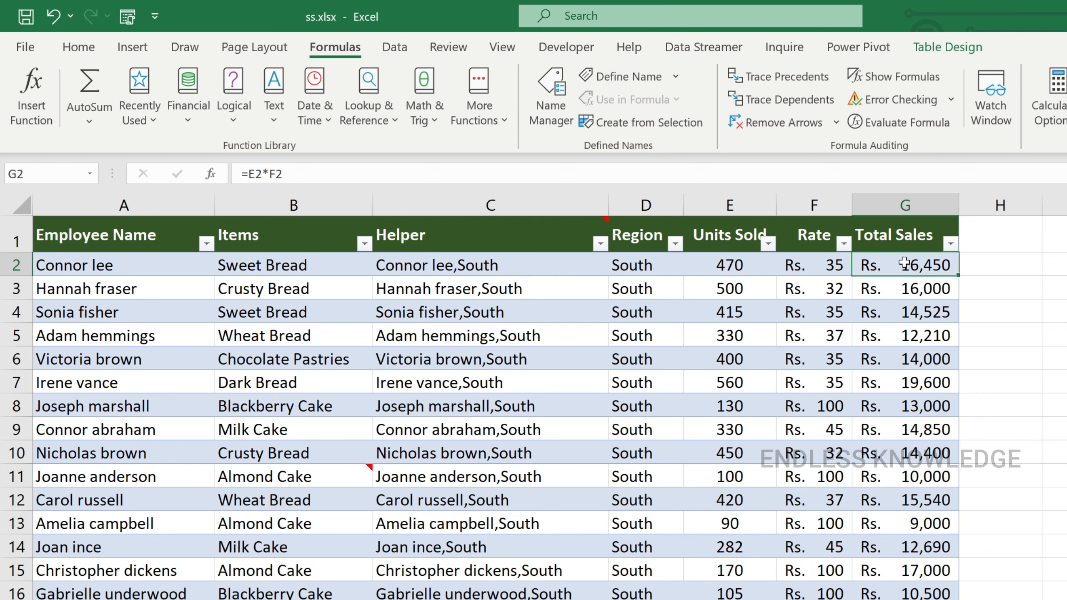
{"action": "left_click", "coordinate": [780, 78]}
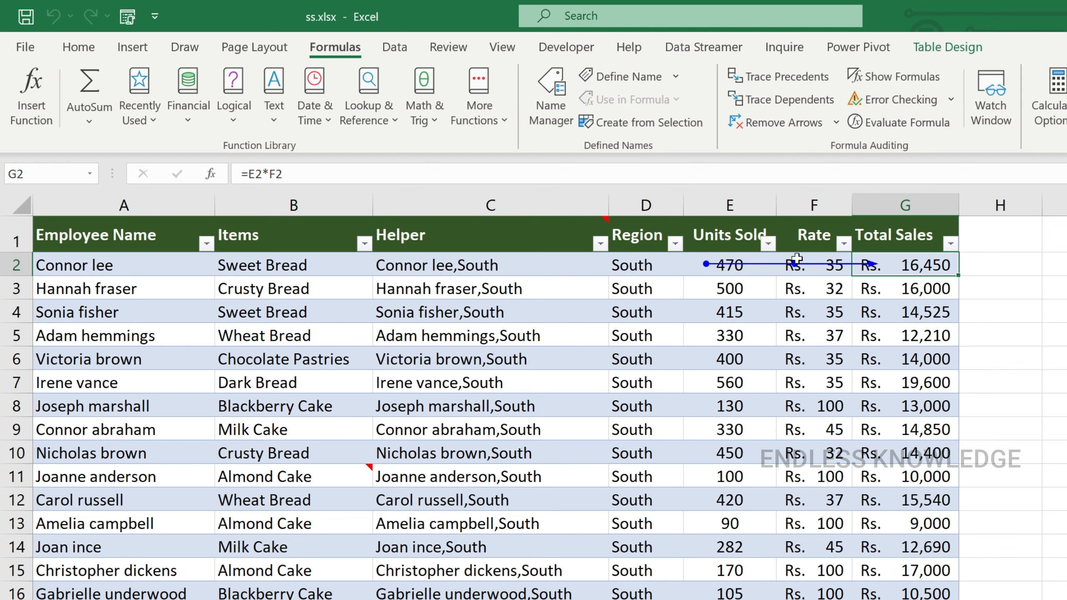
{"action": "left_click", "coordinate": [782, 123]}
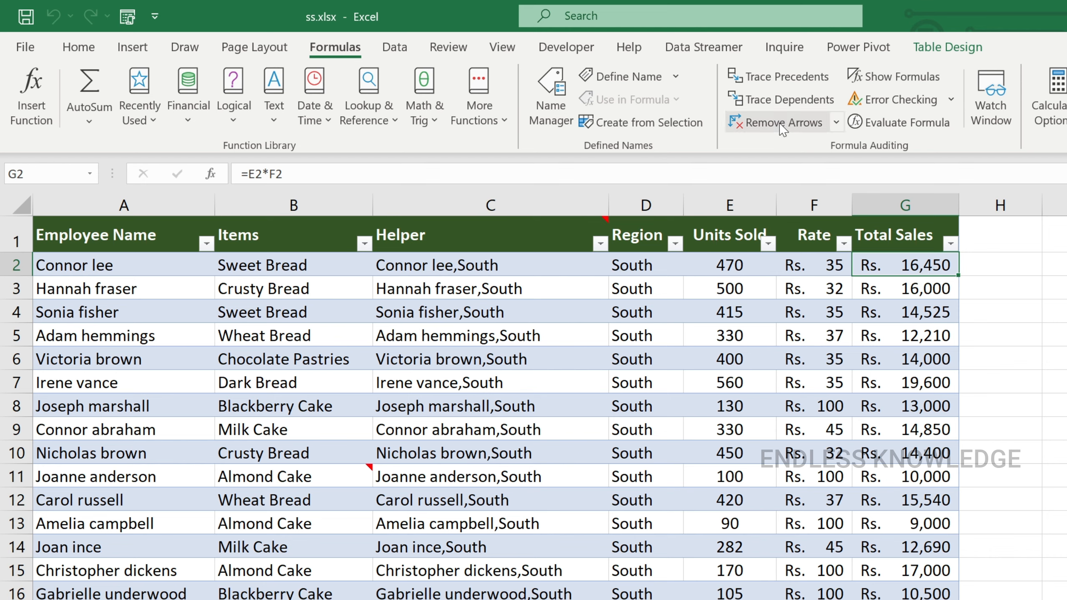
Trace the dependents of Units Sold cell E2 and remove the tracer arrow.
{"action": "left_click", "coordinate": [717, 265]}
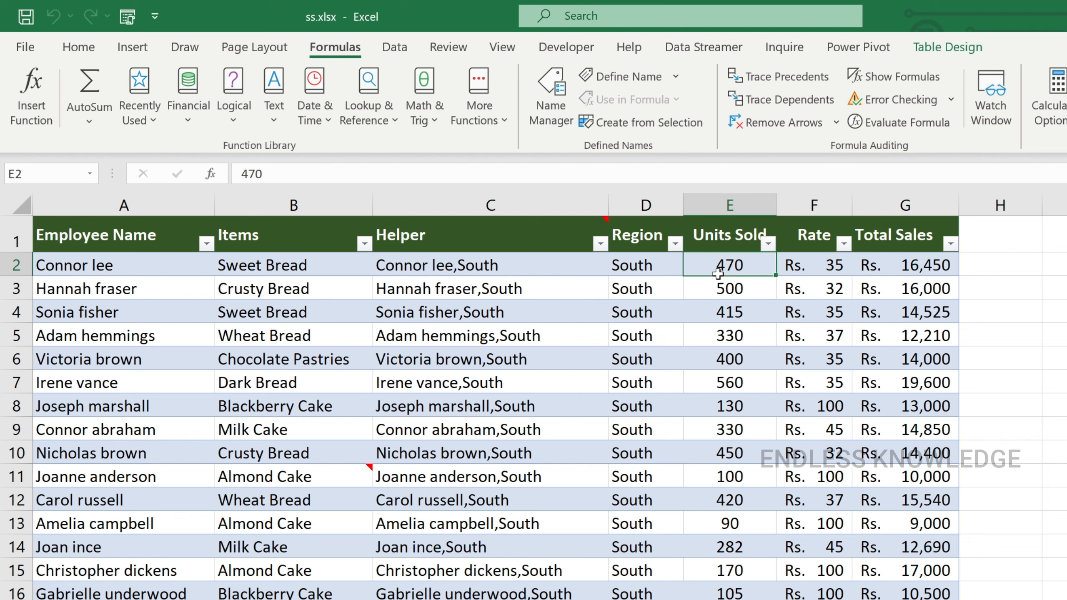
{"action": "left_click", "coordinate": [757, 99]}
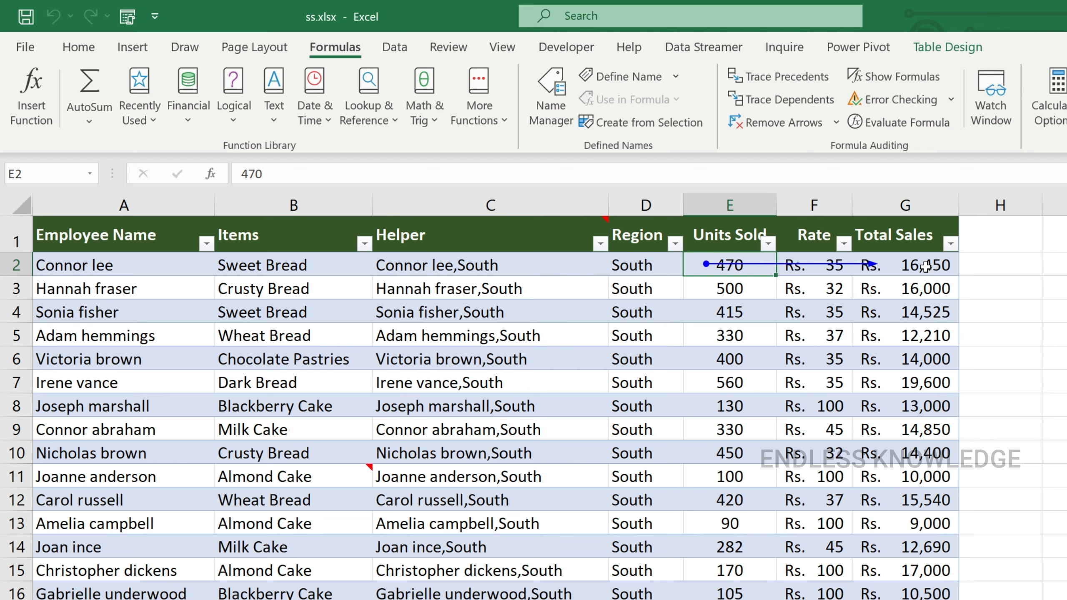
{"action": "left_click", "coordinate": [777, 122]}
Select the direct precedents of Total Sales cell G2 using Go To Special.
{"action": "left_click", "coordinate": [910, 264]}
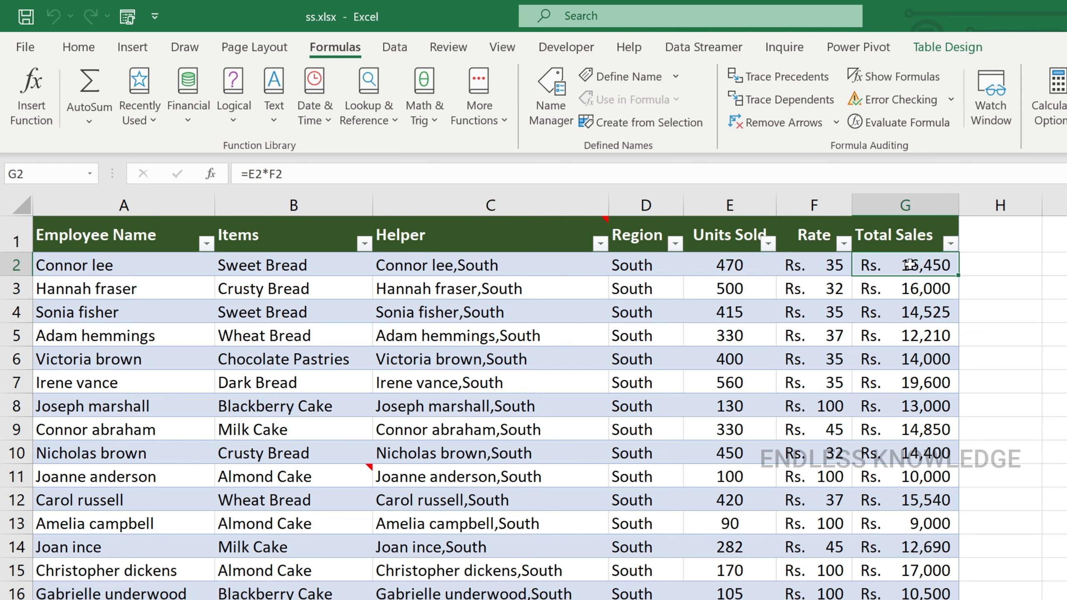
{"action": "key", "text": "ctrl+g"}
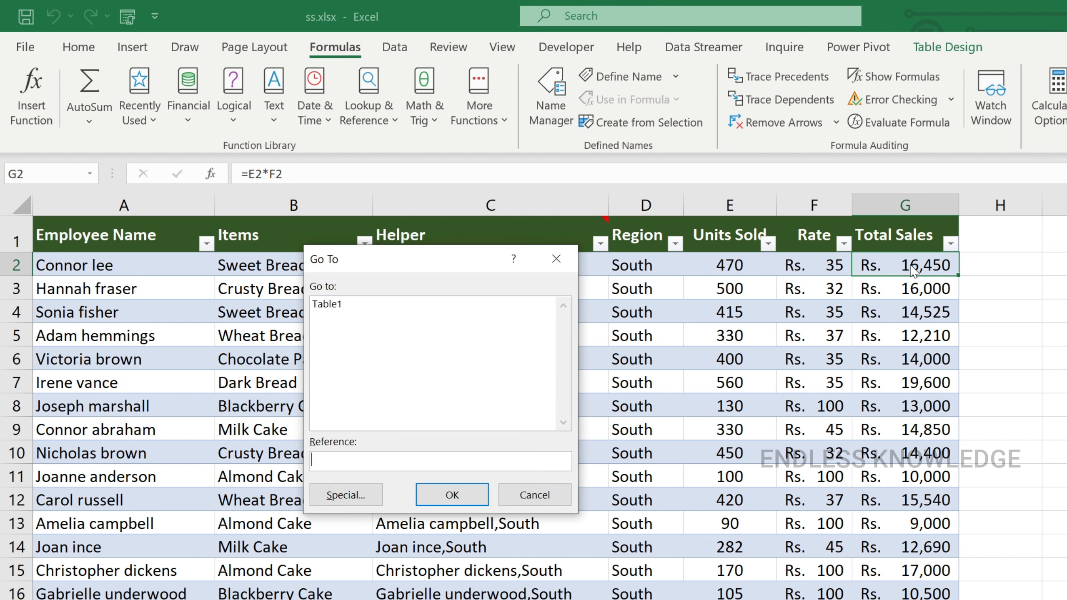
{"action": "key", "text": "alt+s"}
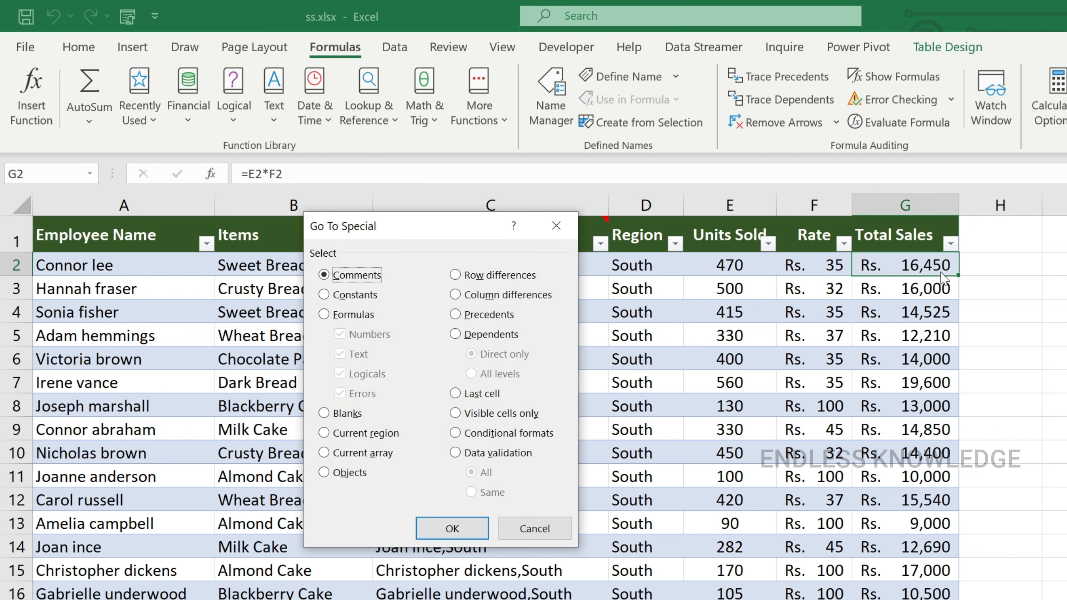
{"action": "left_click", "coordinate": [490, 316]}
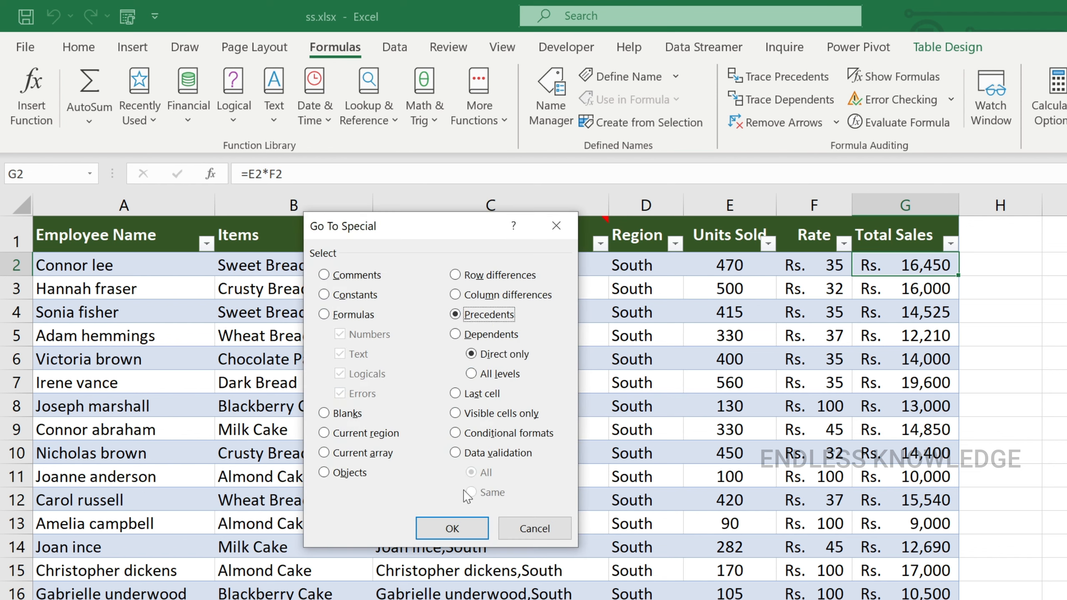
{"action": "left_click", "coordinate": [462, 530]}
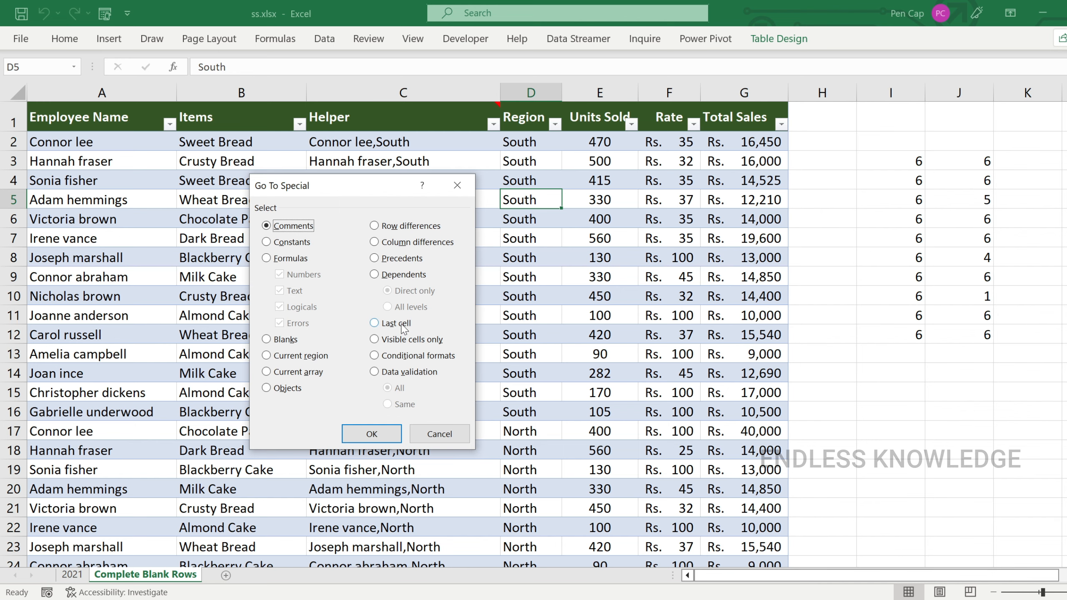
Go to the worksheet's last cell with Go To Special and check its position against the end of the table.
{"action": "left_click", "coordinate": [397, 324]}
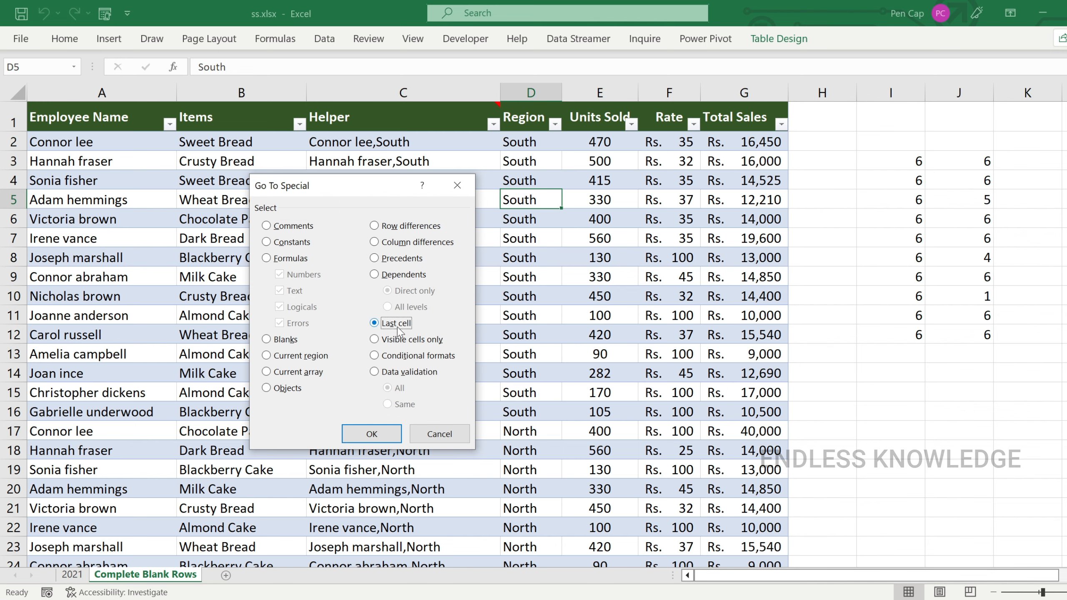
{"action": "left_click", "coordinate": [388, 433]}
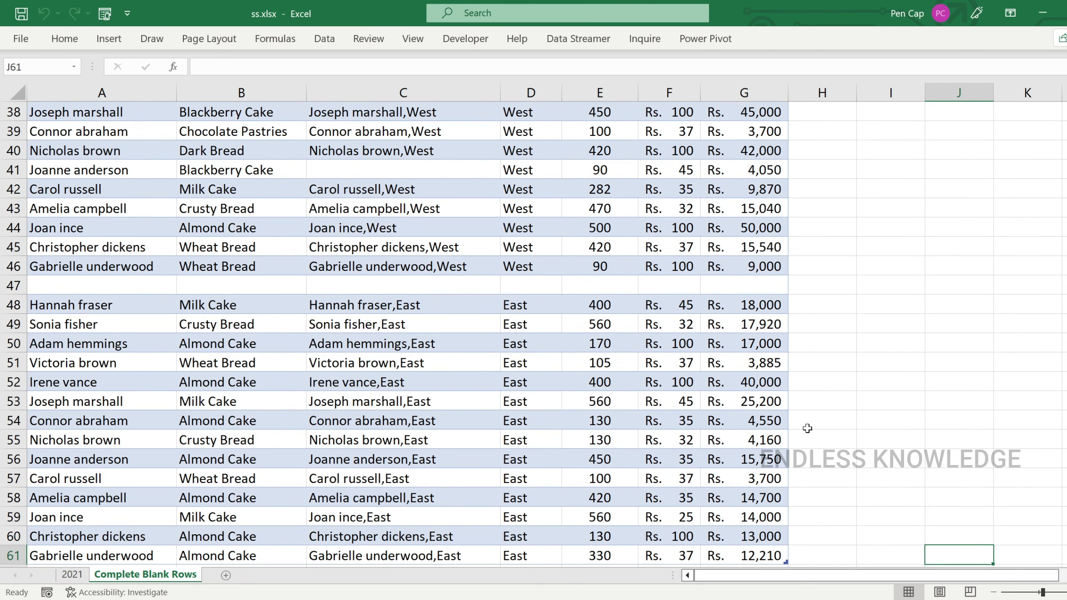
{"action": "scroll", "coordinate": [834, 397], "scroll_direction": "down", "scroll_amount": 2}
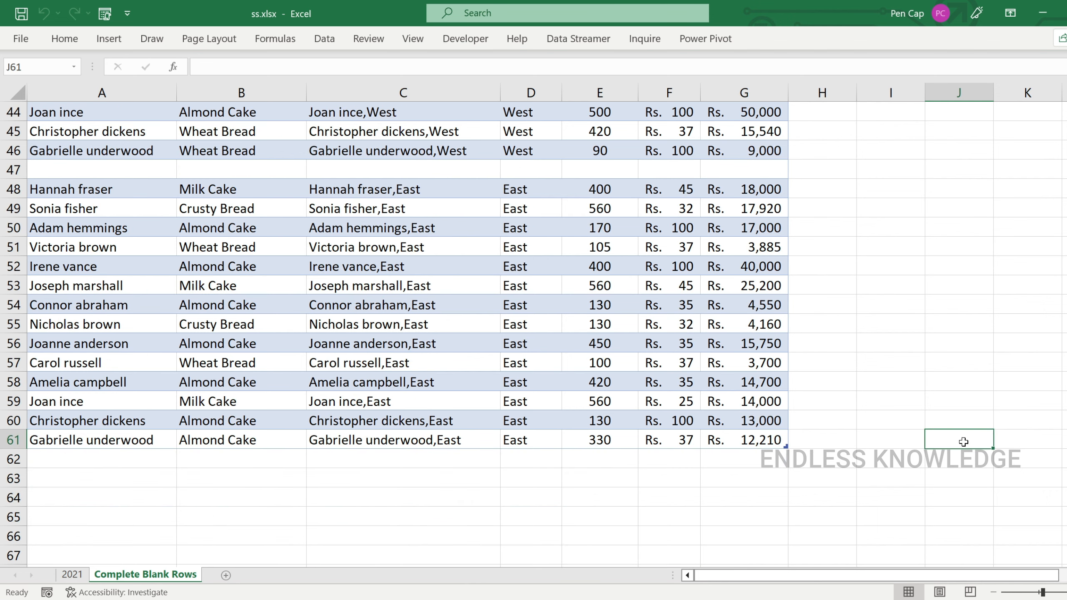
{"action": "scroll", "coordinate": [964, 442], "scroll_direction": "up", "scroll_amount": 14}
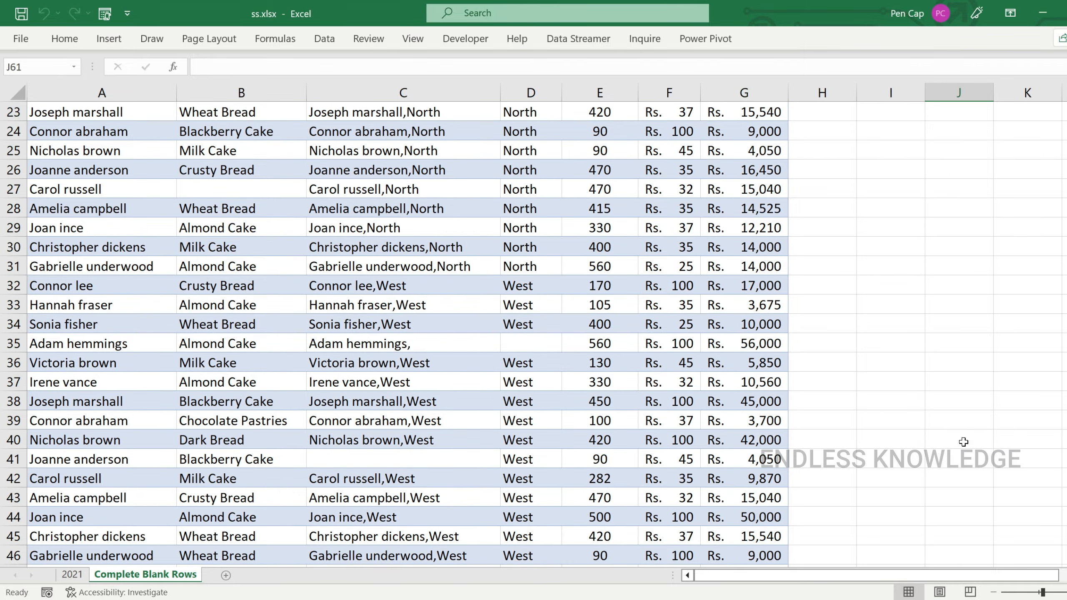
{"action": "scroll", "coordinate": [976, 182], "scroll_direction": "down", "scroll_amount": 16}
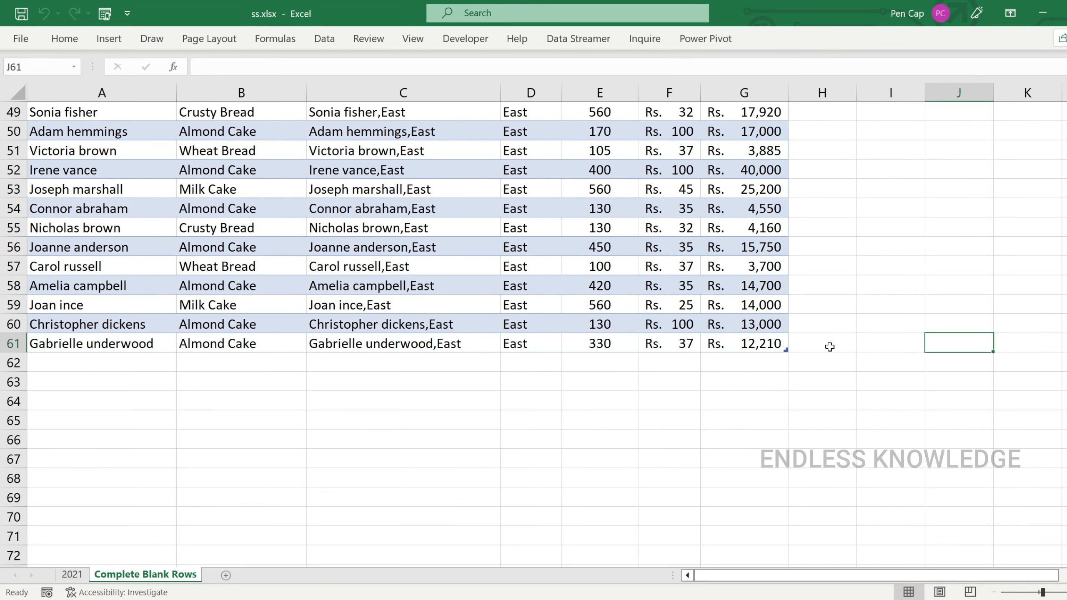
Highlight H61:J61 together with J56:J61 to show how the last used row and column meet.
{"action": "left_click_drag", "start_coordinate": [832, 348], "coordinate": [962, 342]}
{"action": "left_click_drag", "start_coordinate": [972, 249], "coordinate": [978, 342]}
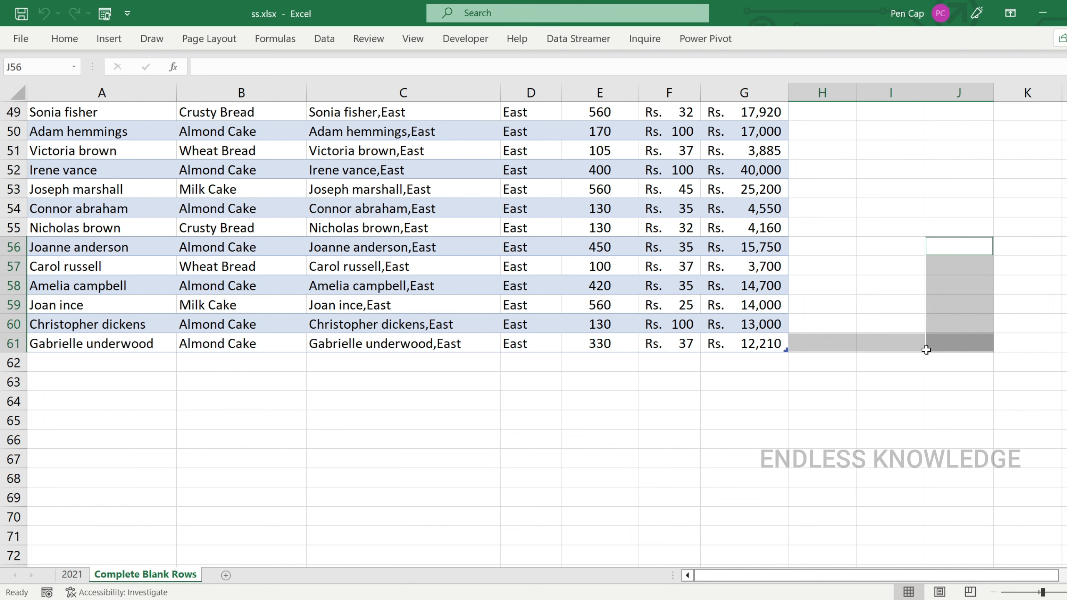
{"action": "scroll", "coordinate": [920, 358], "scroll_direction": "up", "scroll_amount": 16}
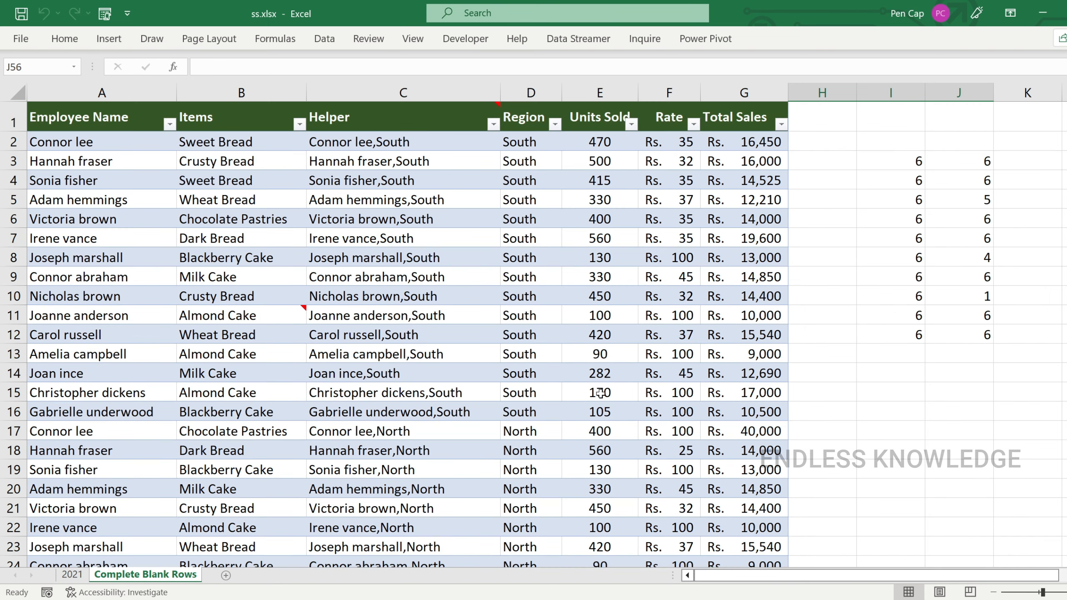
{"action": "left_click", "coordinate": [412, 315]}
{"action": "key", "text": "ctrl+g"}
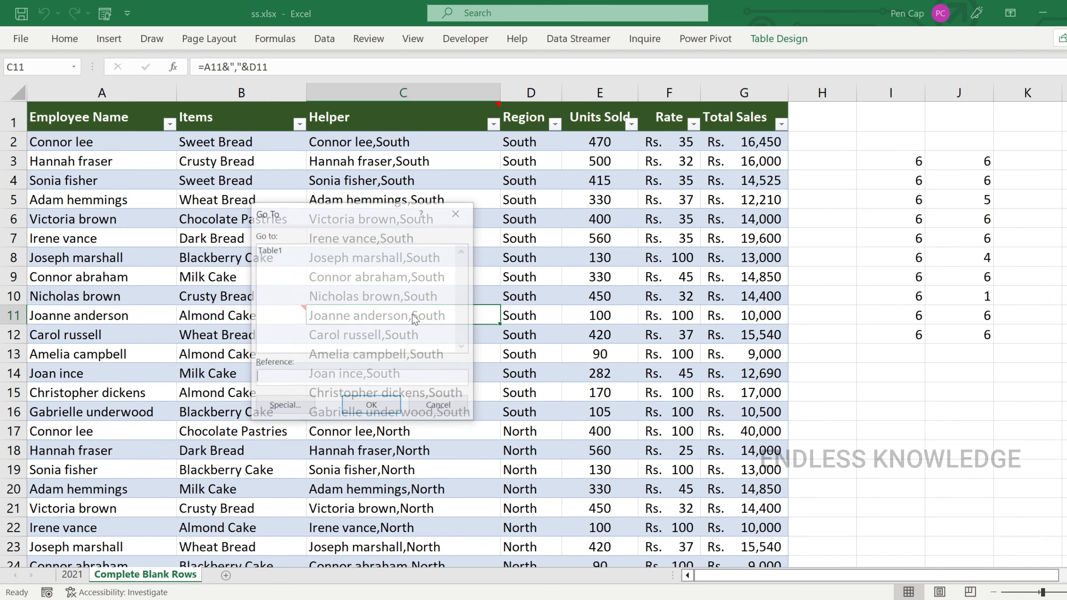
{"action": "key", "text": "alt+s"}
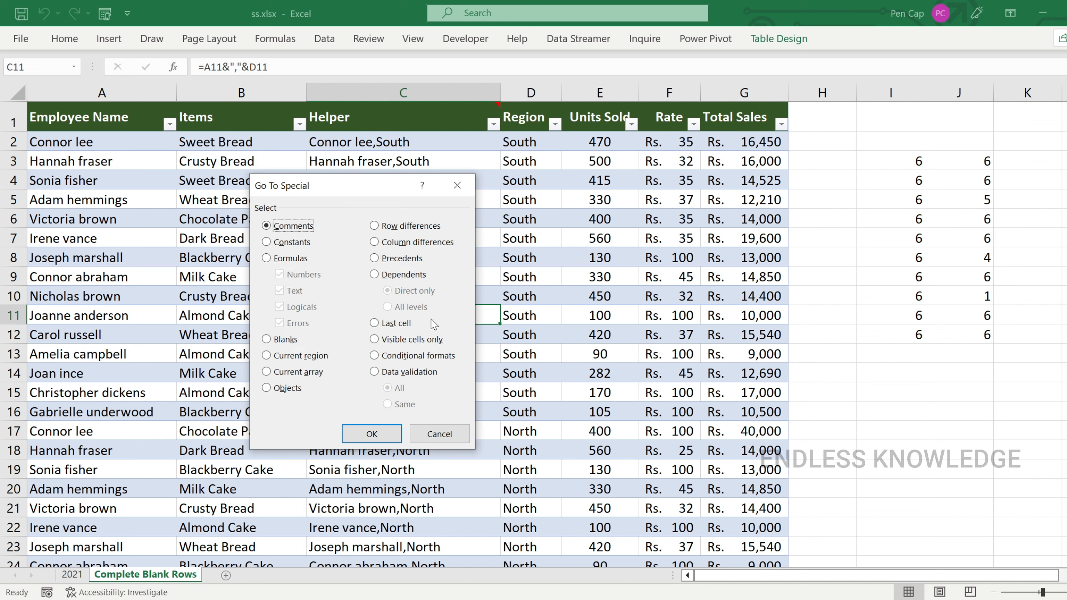
{"action": "left_click", "coordinate": [421, 344]}
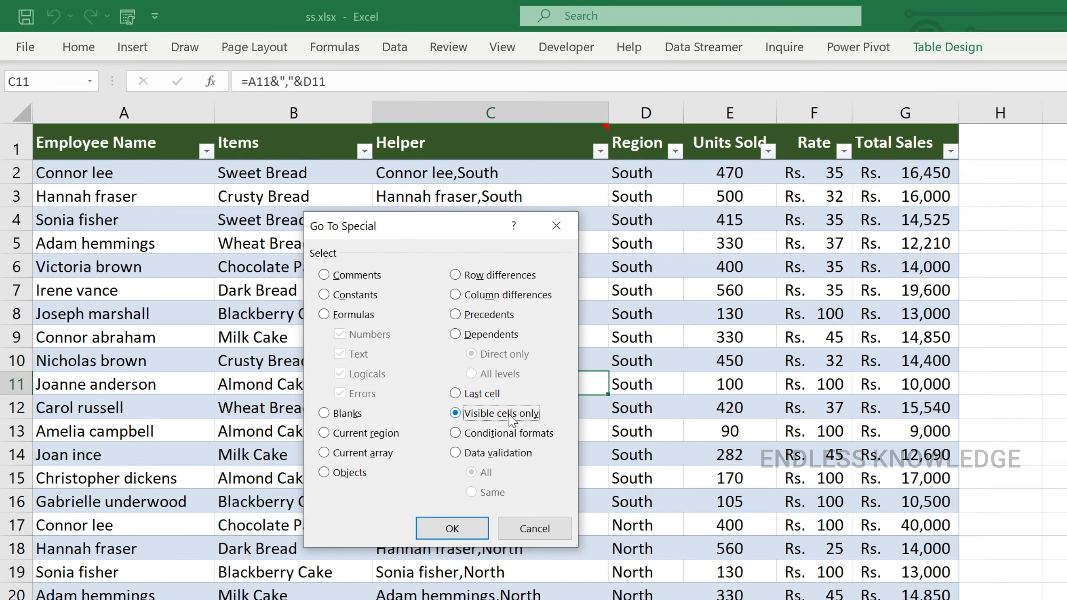
{"action": "left_click", "coordinate": [535, 528]}
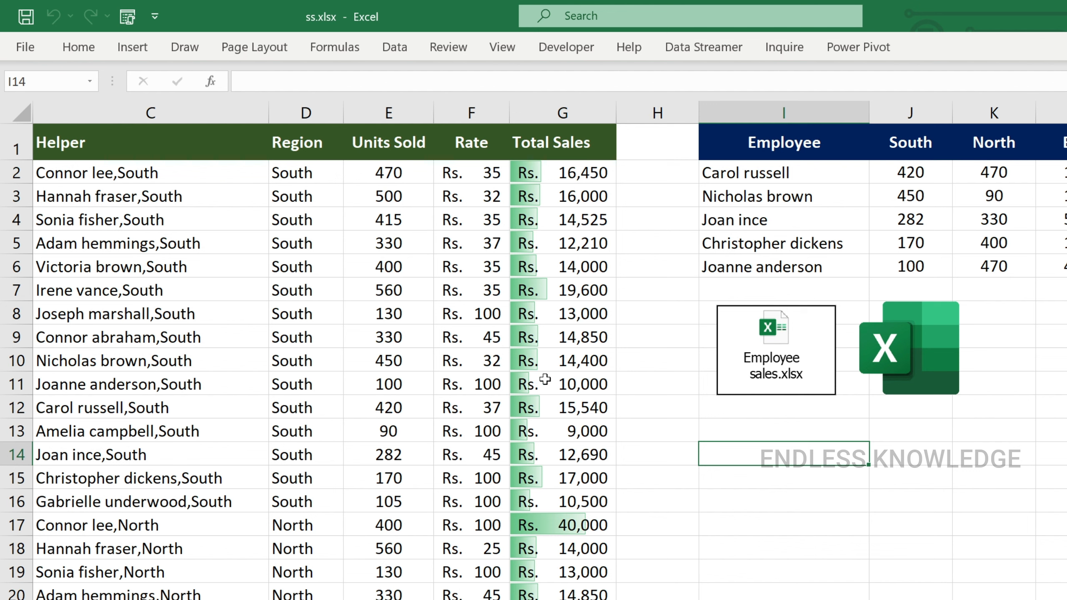
Select all conditionally formatted cells on the sheet using Go To Special with the Conditional formats and All options.
{"action": "left_click_drag", "start_coordinate": [579, 177], "coordinate": [581, 431]}
{"action": "left_click", "coordinate": [582, 310]}
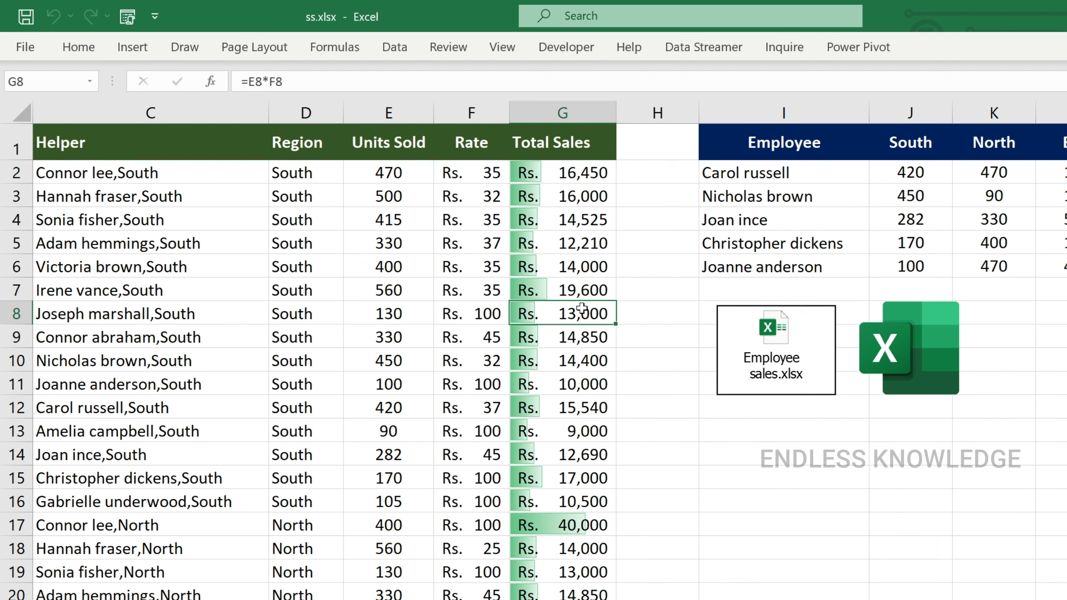
{"action": "key", "text": "ctrl+g"}
{"action": "key", "text": "alt+s"}
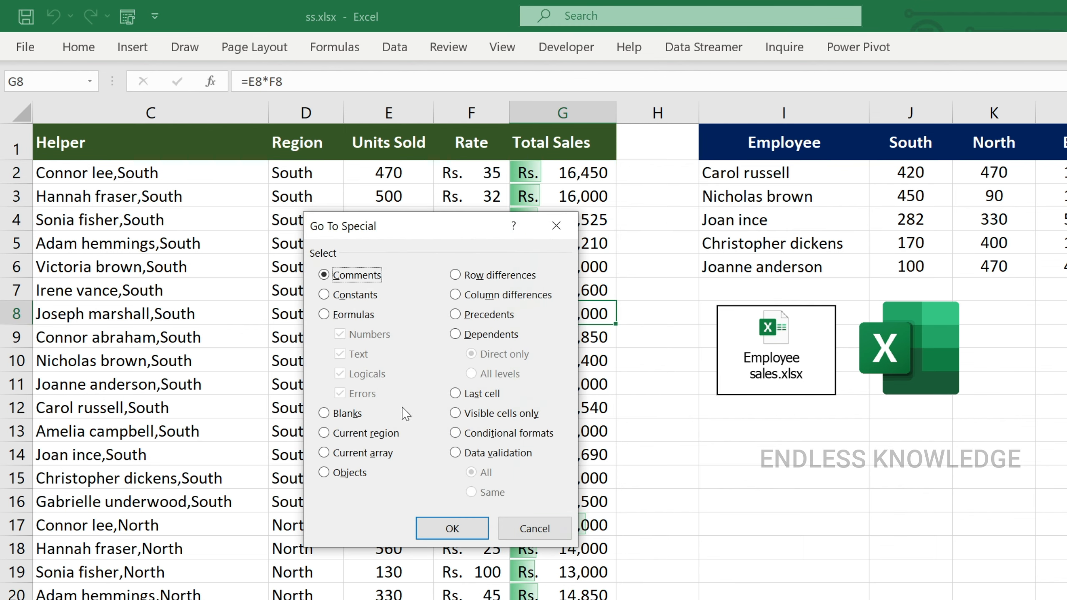
{"action": "left_click", "coordinate": [484, 437]}
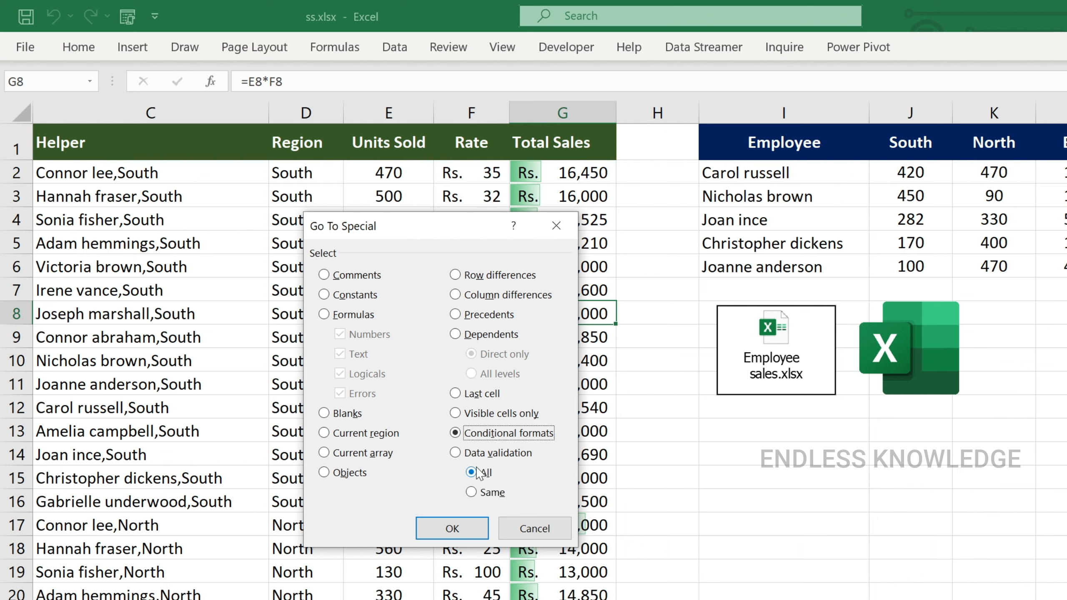
{"action": "left_click", "coordinate": [465, 524]}
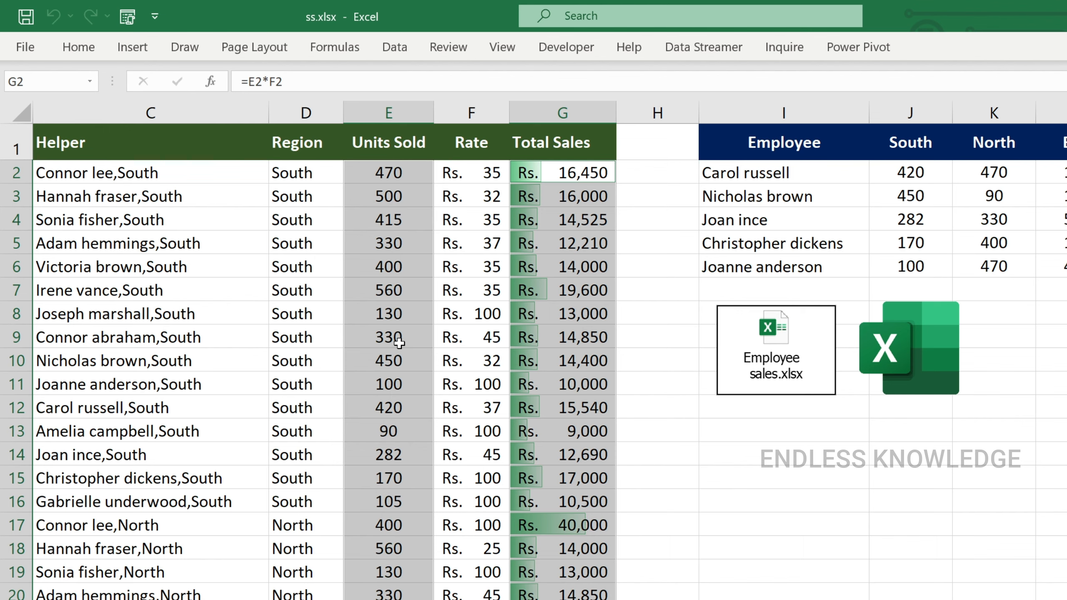
{"action": "scroll", "coordinate": [399, 344], "scroll_direction": "down", "scroll_amount": 5}
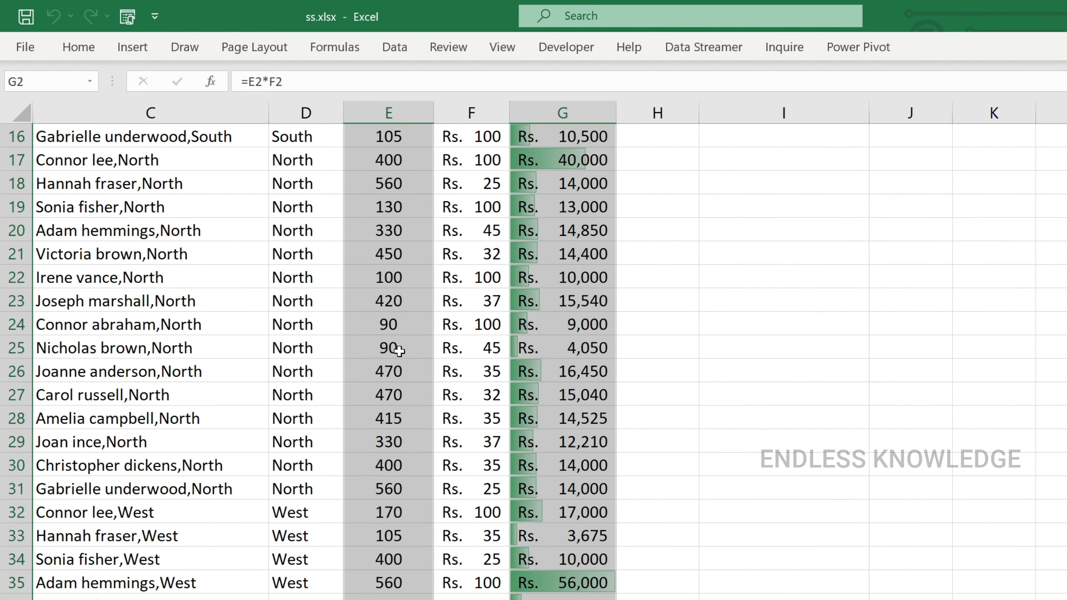
{"action": "scroll", "coordinate": [399, 351], "scroll_direction": "up", "scroll_amount": 5}
Change the Units Sold value in cell E6 to 650 to test the column's conditional formatting.
{"action": "left_click", "coordinate": [399, 272]}
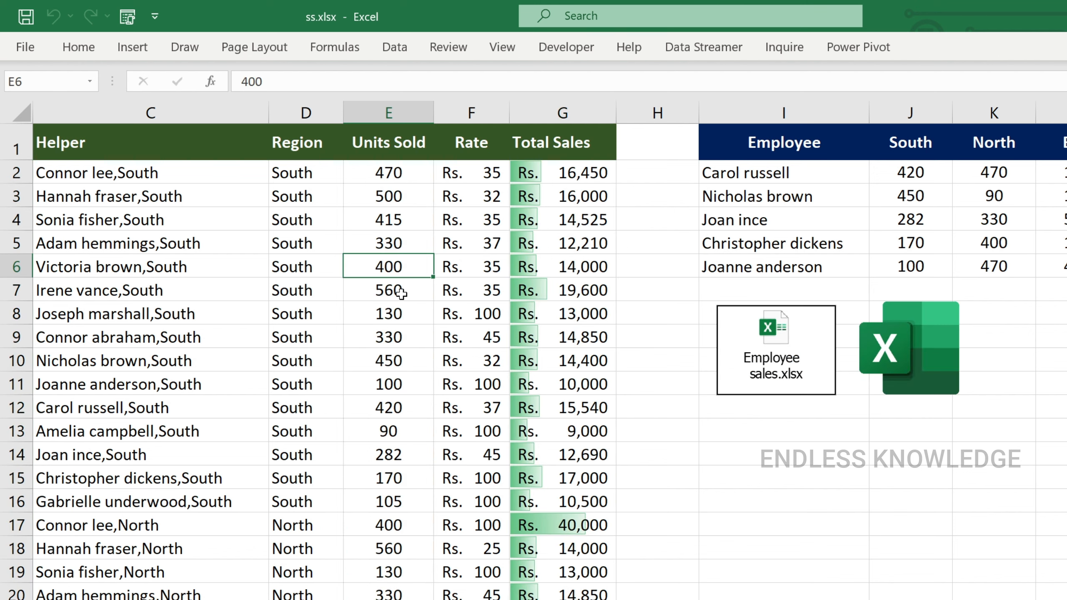
{"action": "type", "text": "65"}
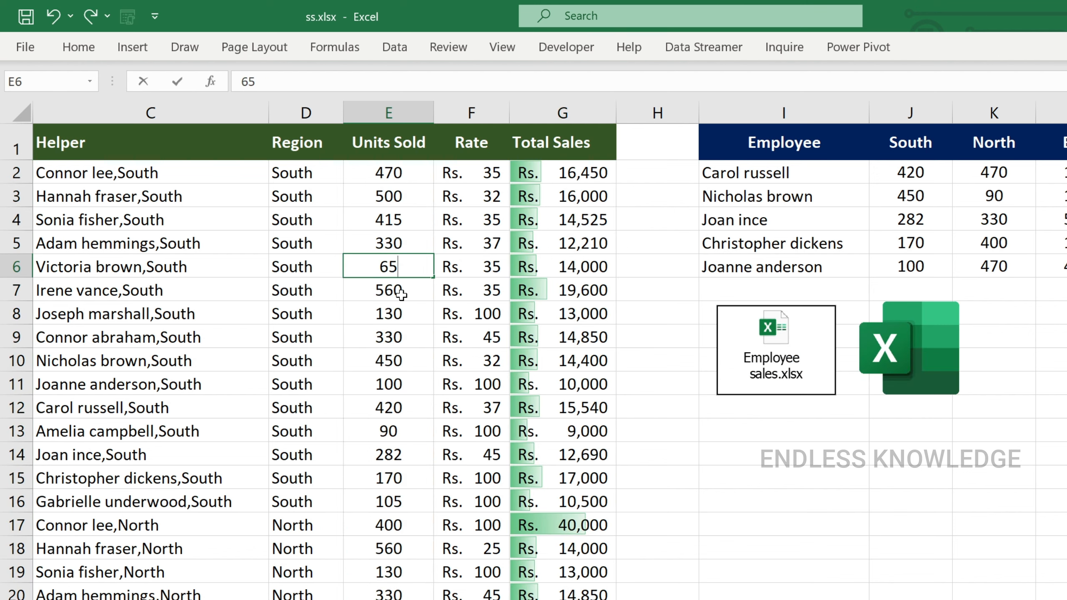
{"action": "type", "text": "0"}
{"action": "key", "text": "Return"}
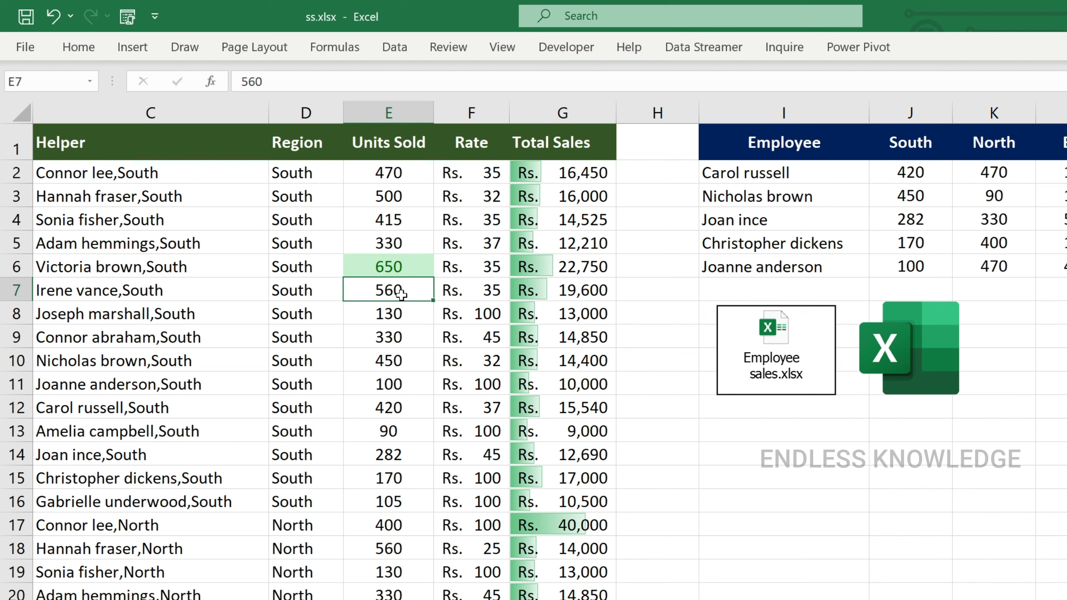
Select all cells with data validation using Go To Special with the All option, then clear the selection by selecting C6.
{"action": "key", "text": "ctrl+g"}
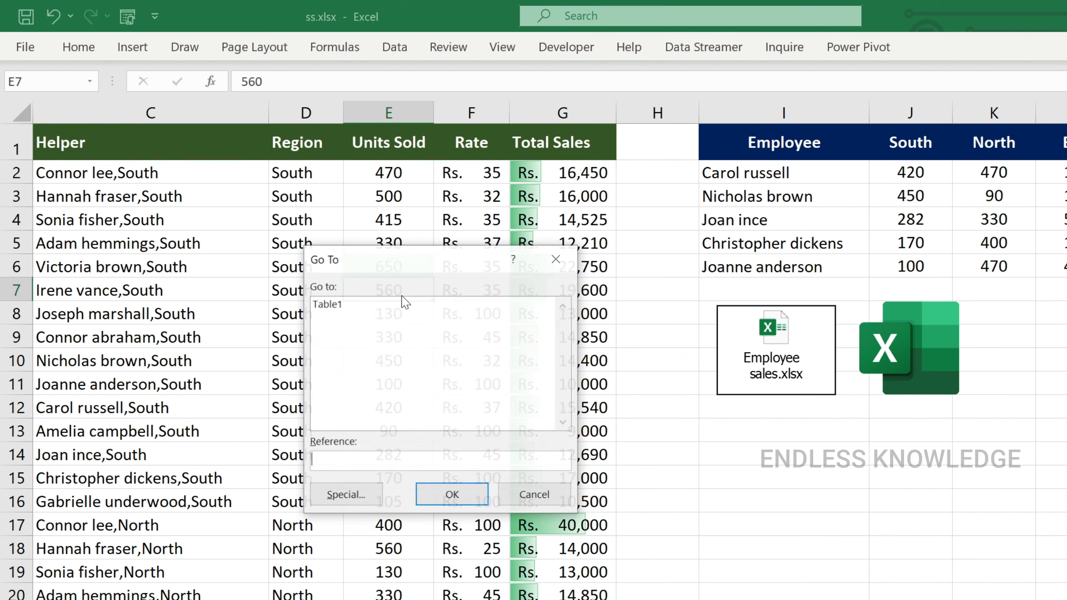
{"action": "key", "text": "alt+s"}
{"action": "left_click", "coordinate": [468, 455]}
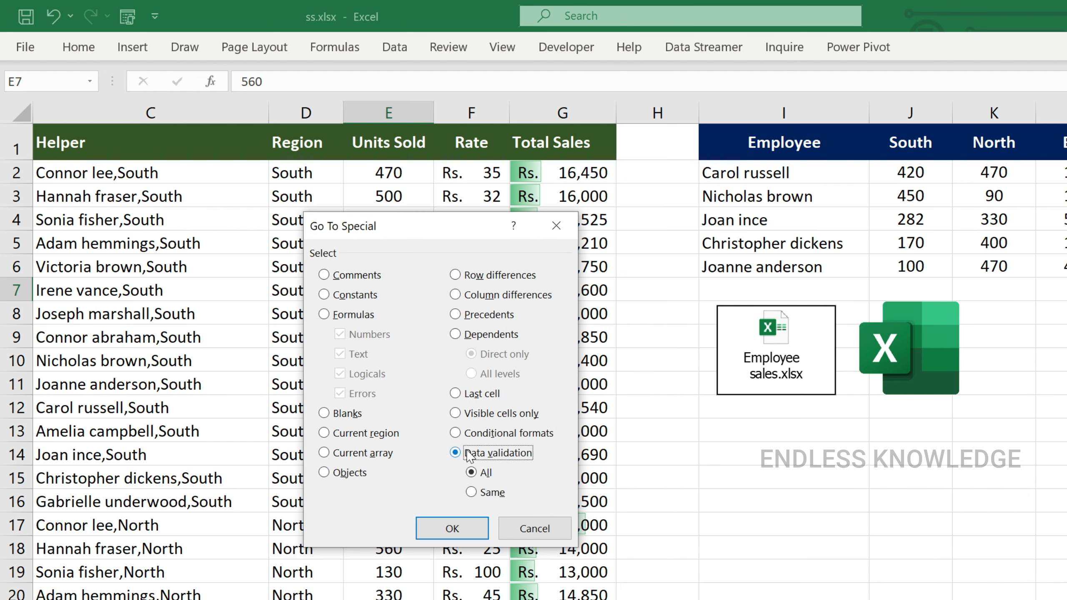
{"action": "left_click", "coordinate": [449, 527]}
{"action": "left_click", "coordinate": [233, 271]}
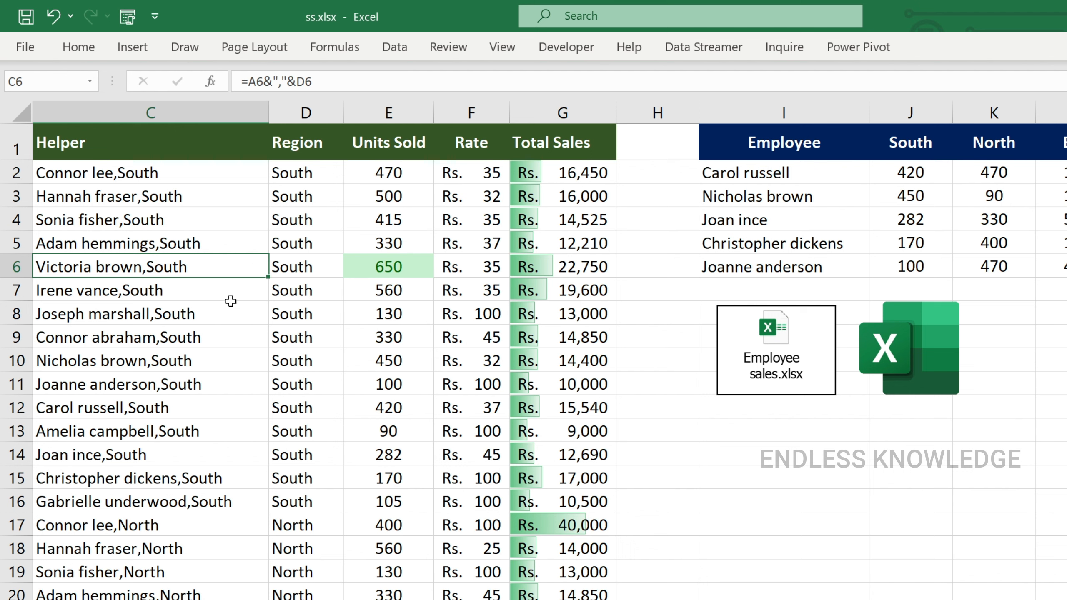
Examine the validation drop-down list of Employee cell I2 and close it without choosing another entry.
{"action": "left_click", "coordinate": [858, 172]}
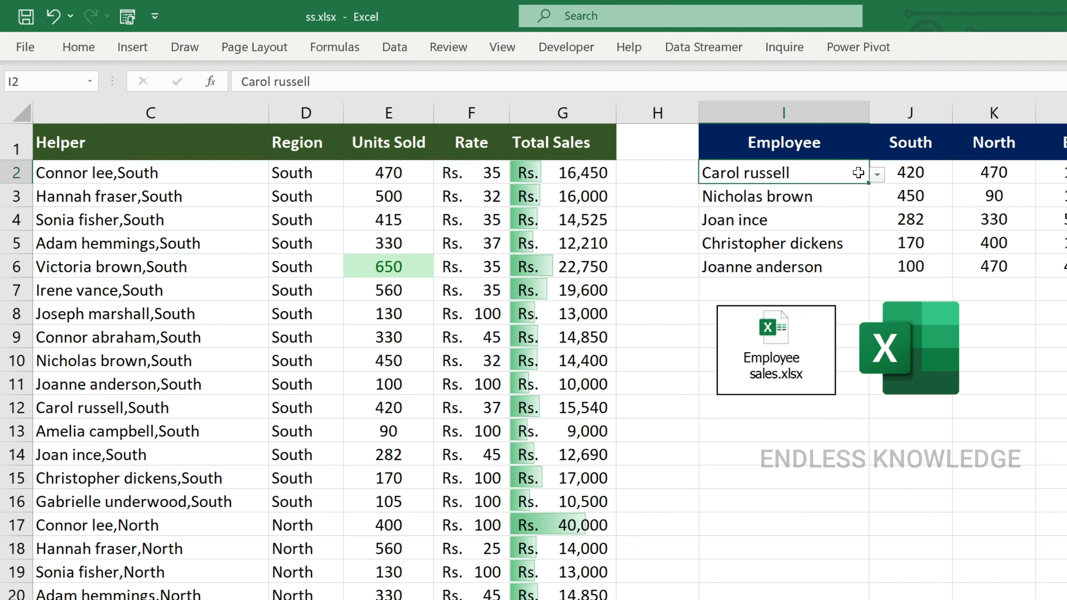
{"action": "left_click", "coordinate": [877, 174]}
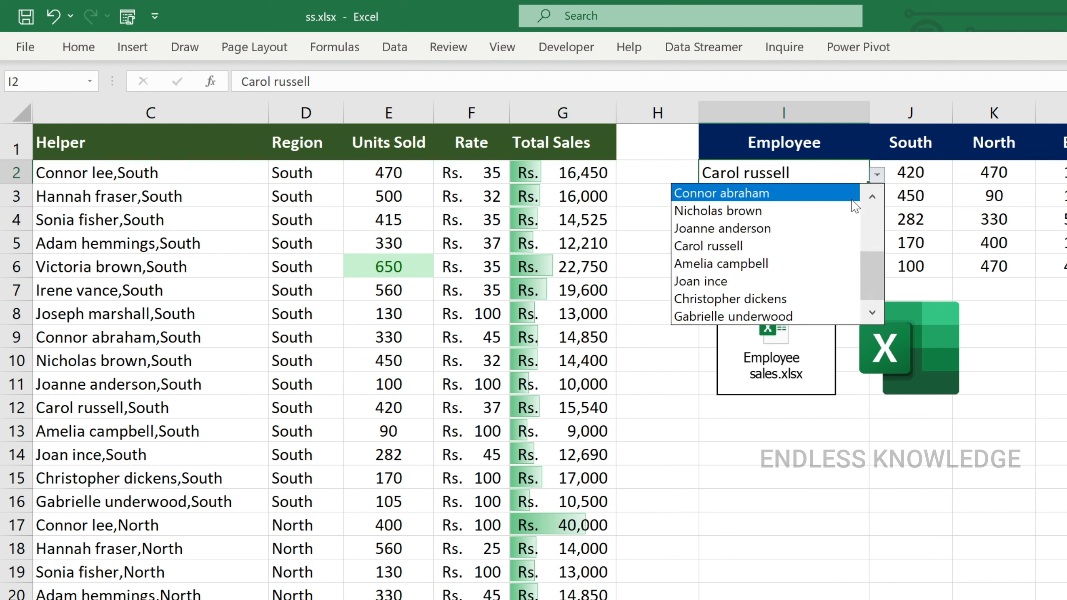
{"action": "left_click", "coordinate": [877, 175]}
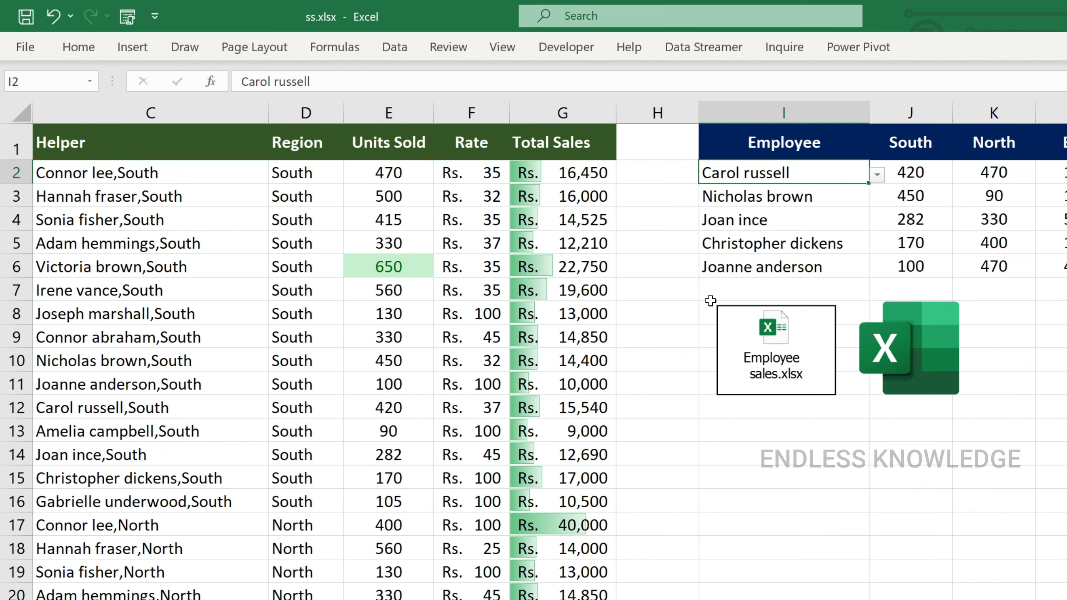
Open the Go To Special options with Employee cell I2 as the active cell.
{"action": "key", "text": "ctrl+g"}
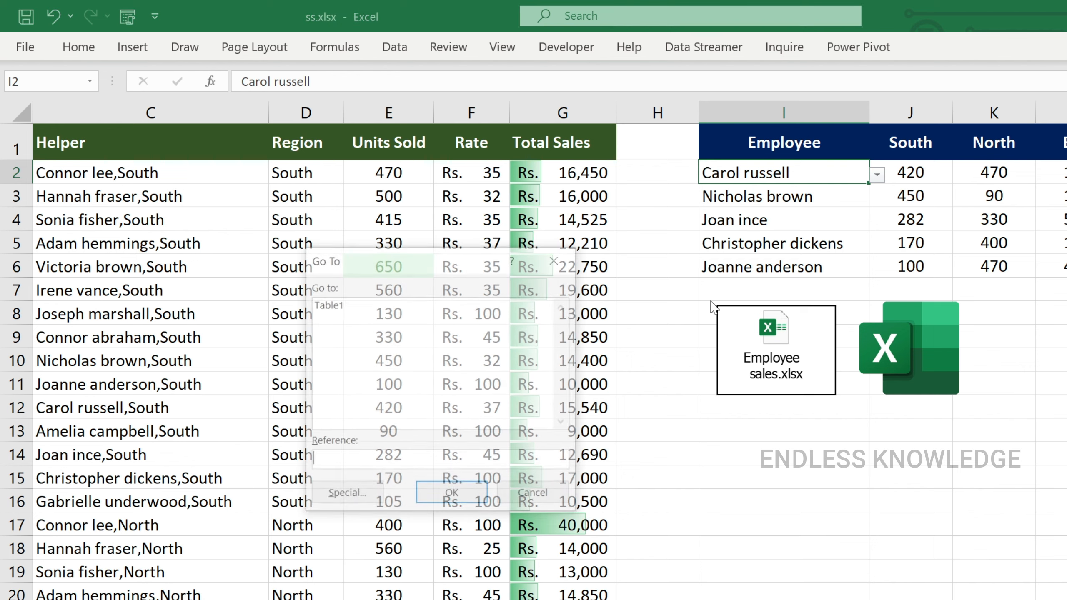
{"action": "key", "text": "alt+s"}
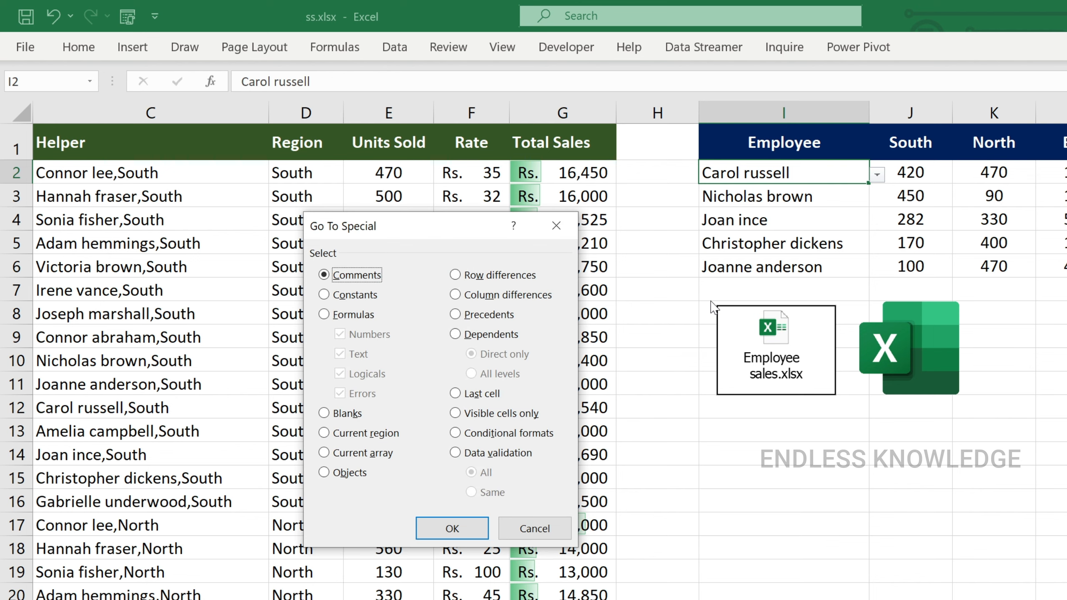